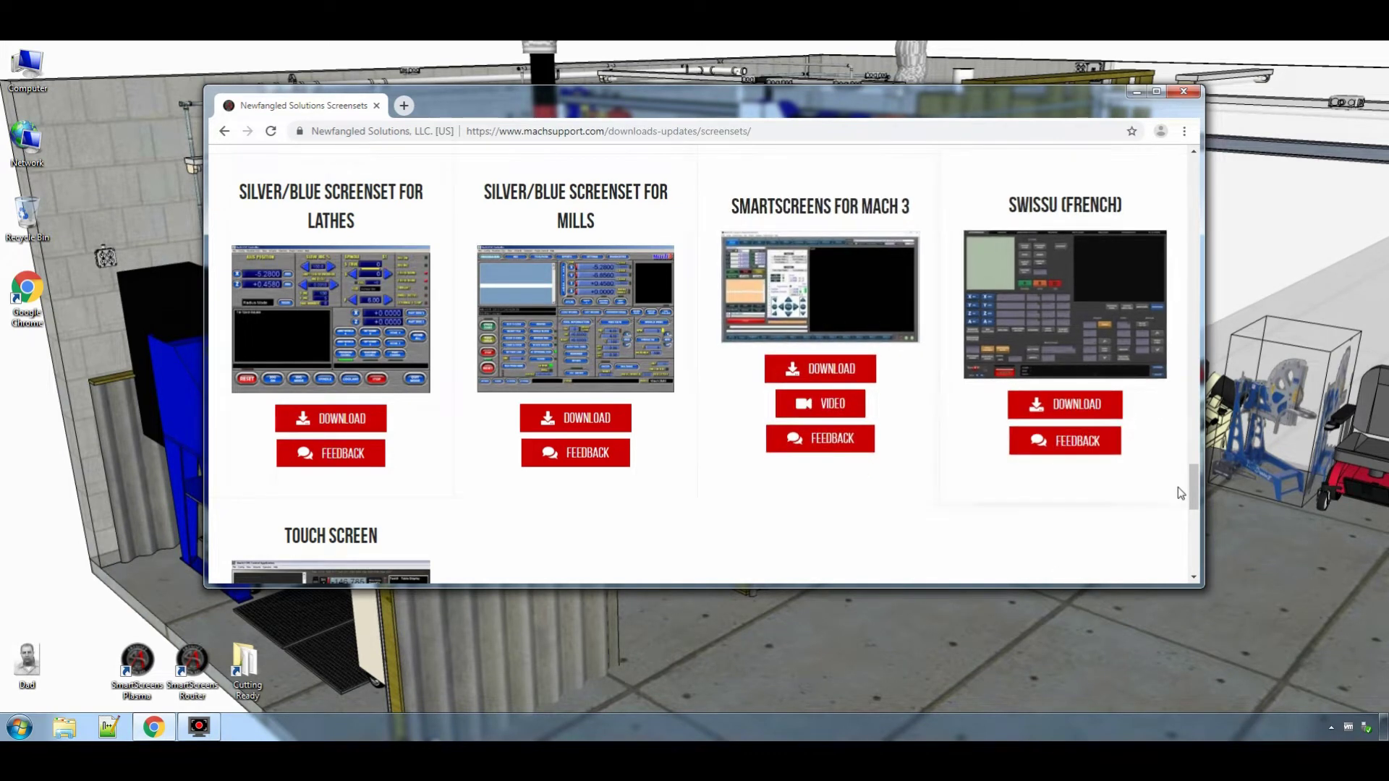
Scroll the Mach3 screensets list to SmartScreens for Mach 3 and open its Download page.
scroll(1195, 498, up, 20)
drag(1221, 209, 1210, 165)
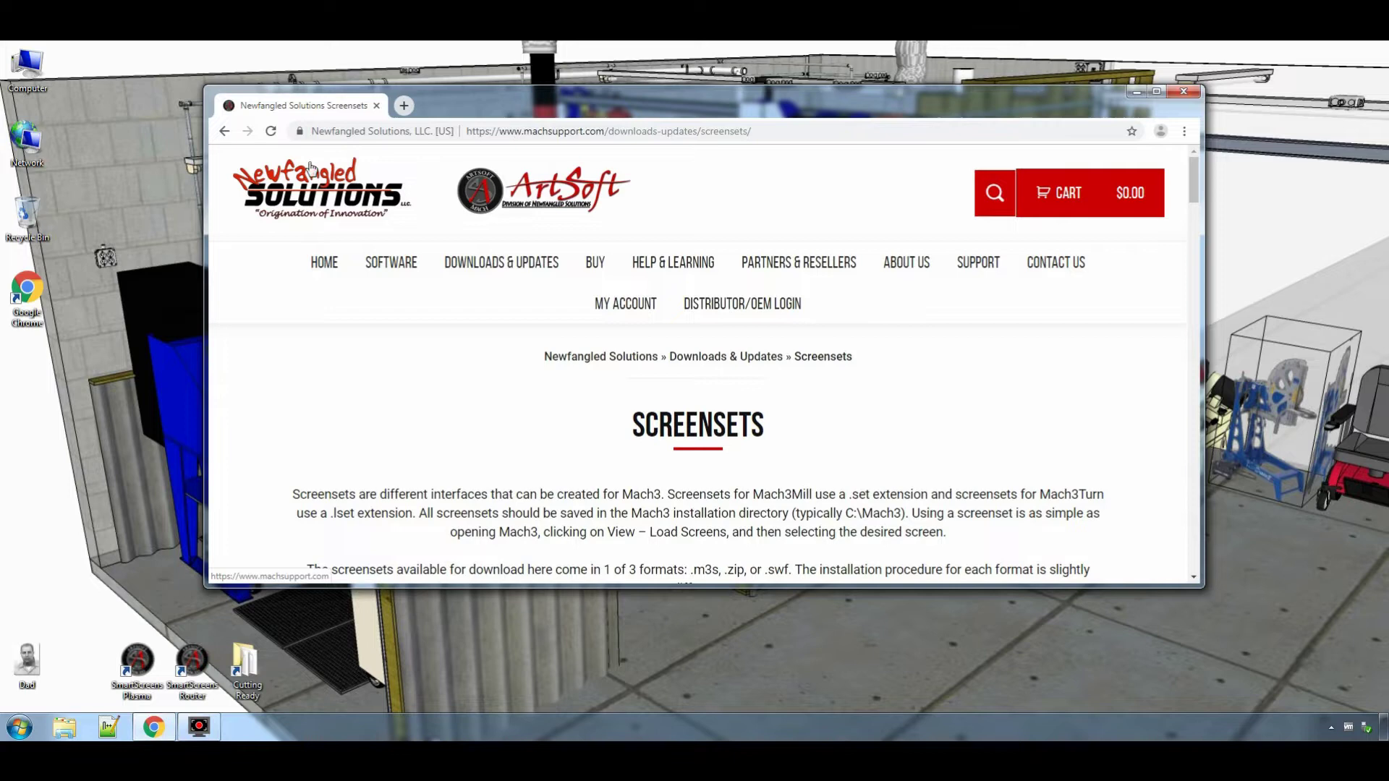
drag(1192, 191, 1184, 490)
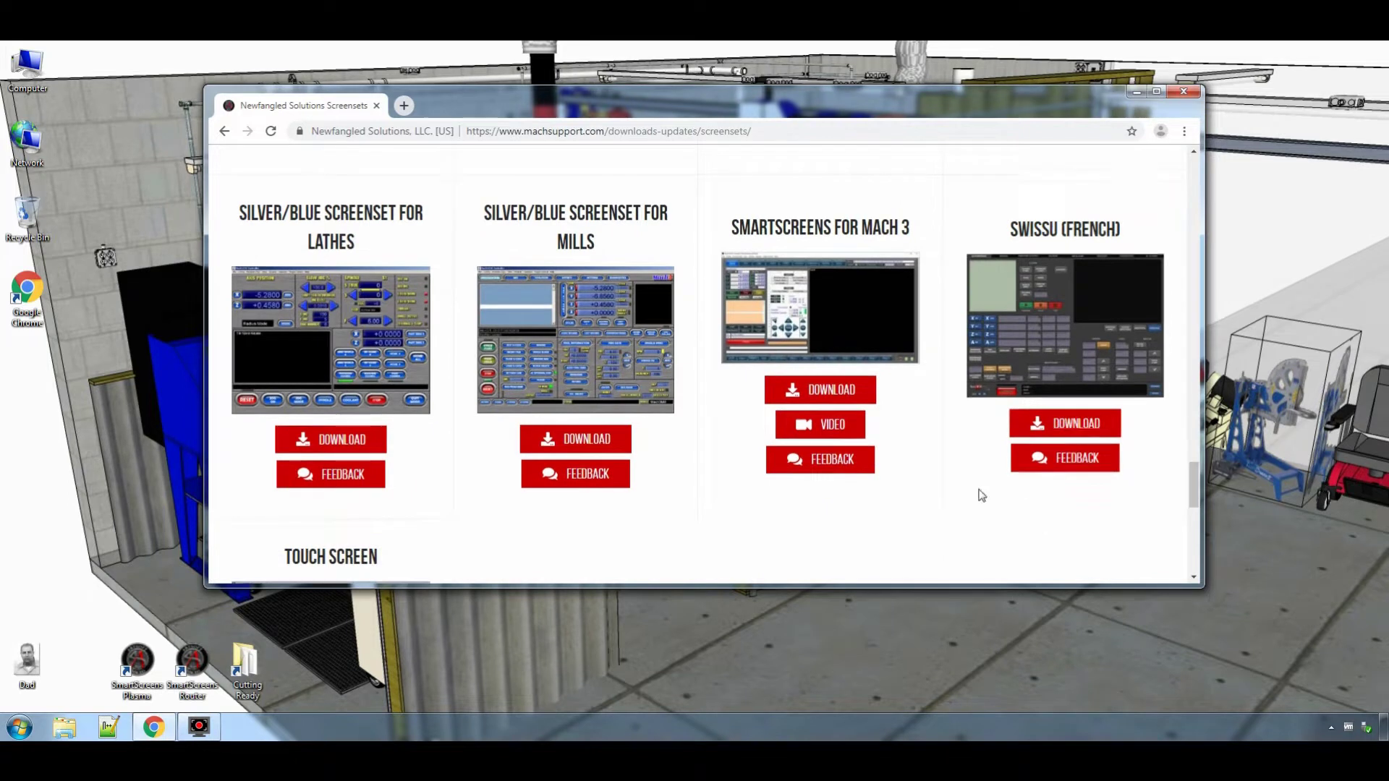
click(843, 400)
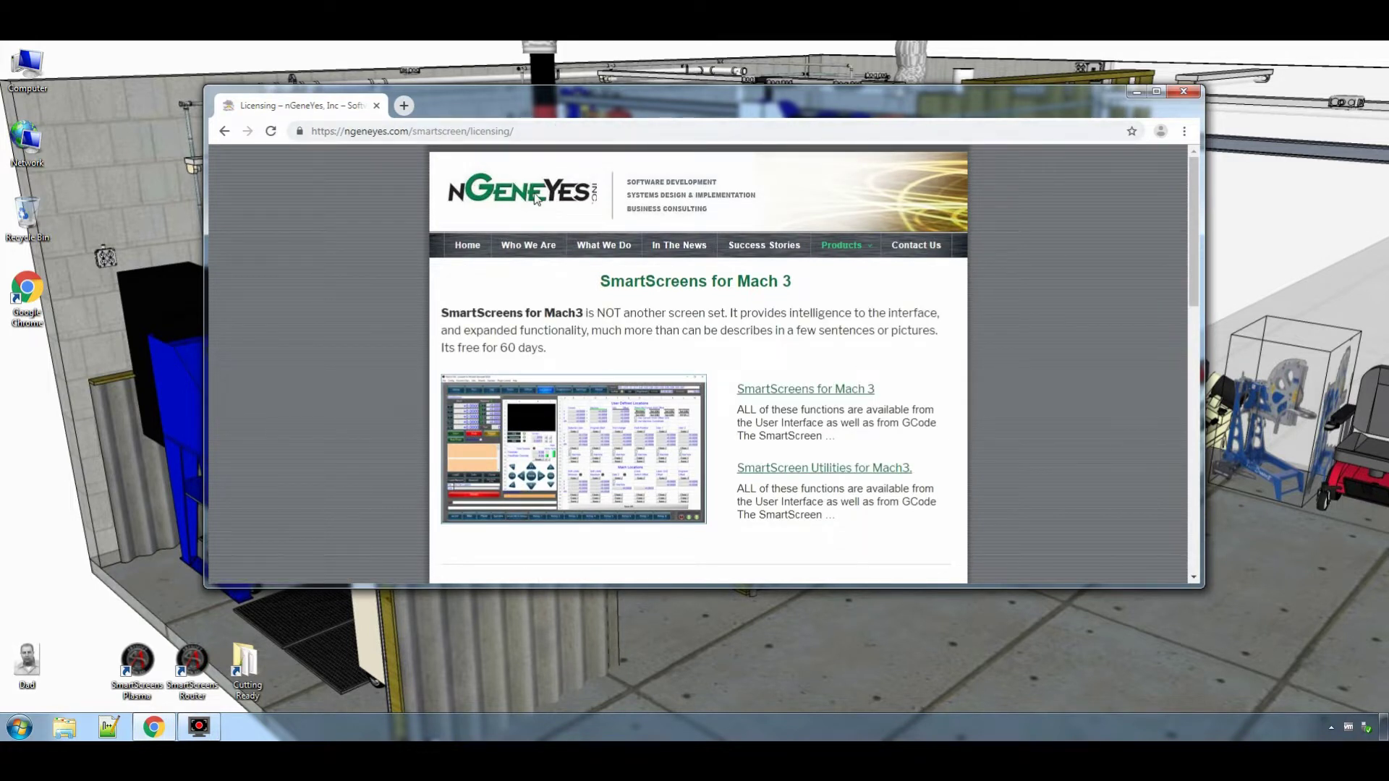
Add the SmartScreens for Mach3 Free 60 Day Trial to the cart at $0.00.
mouse_move(862, 247)
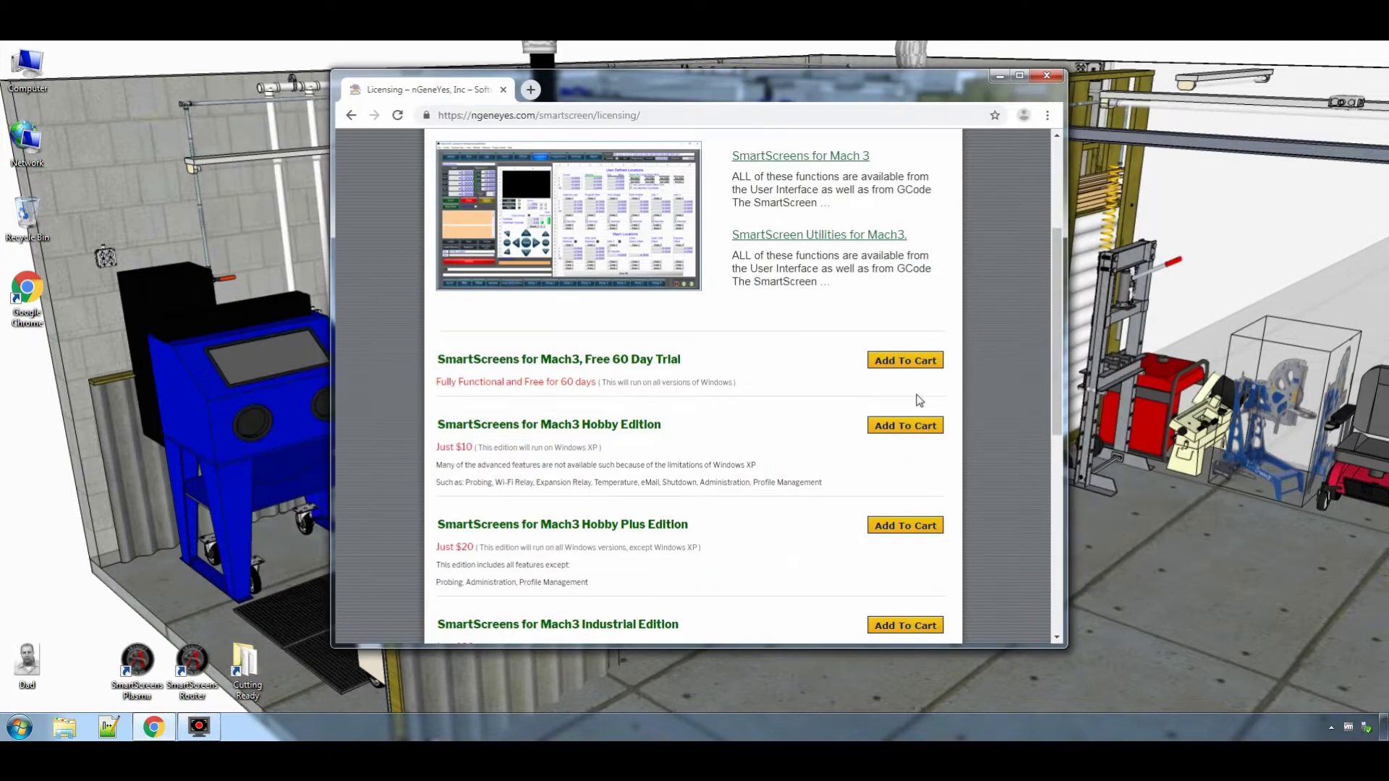
scroll(919, 398, down, 1)
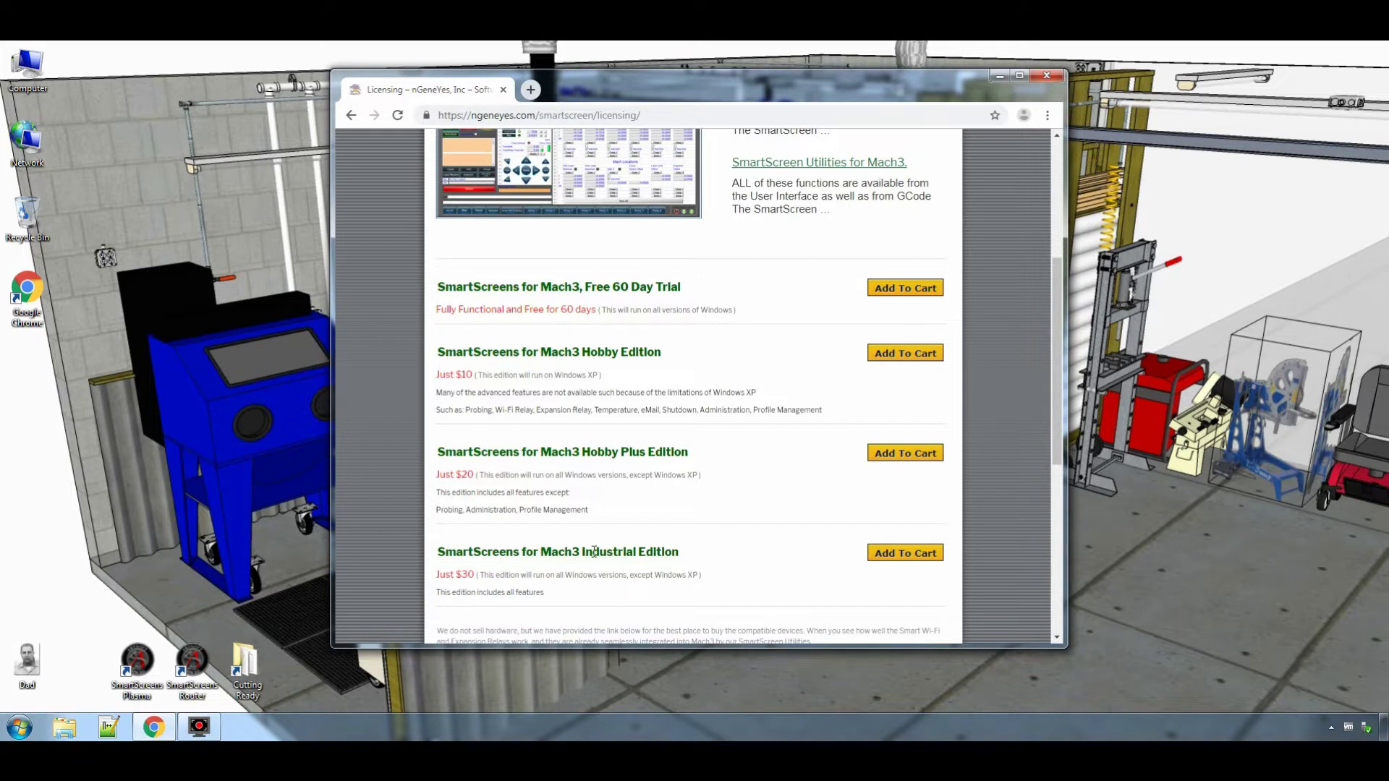
click(898, 290)
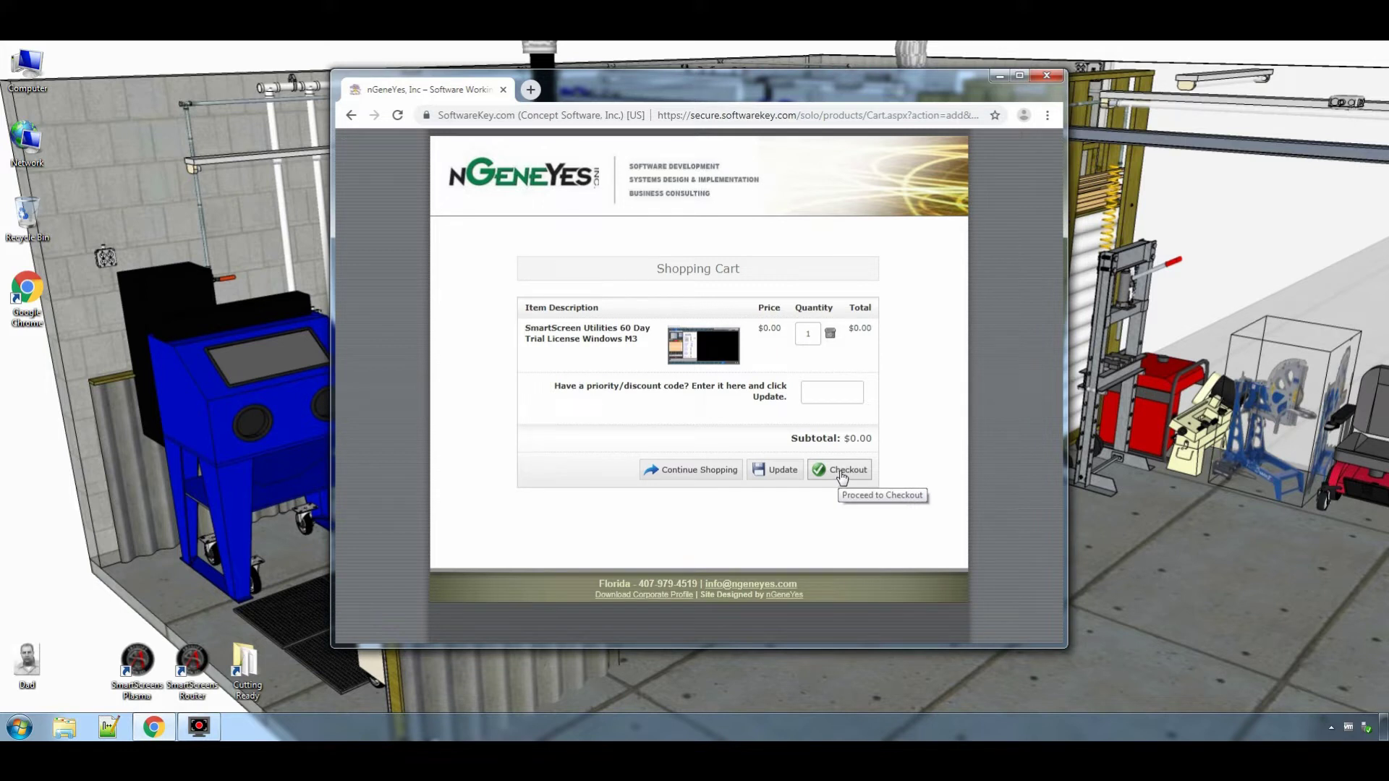
Check out the cart containing the 60 Day Trial license.
click(842, 472)
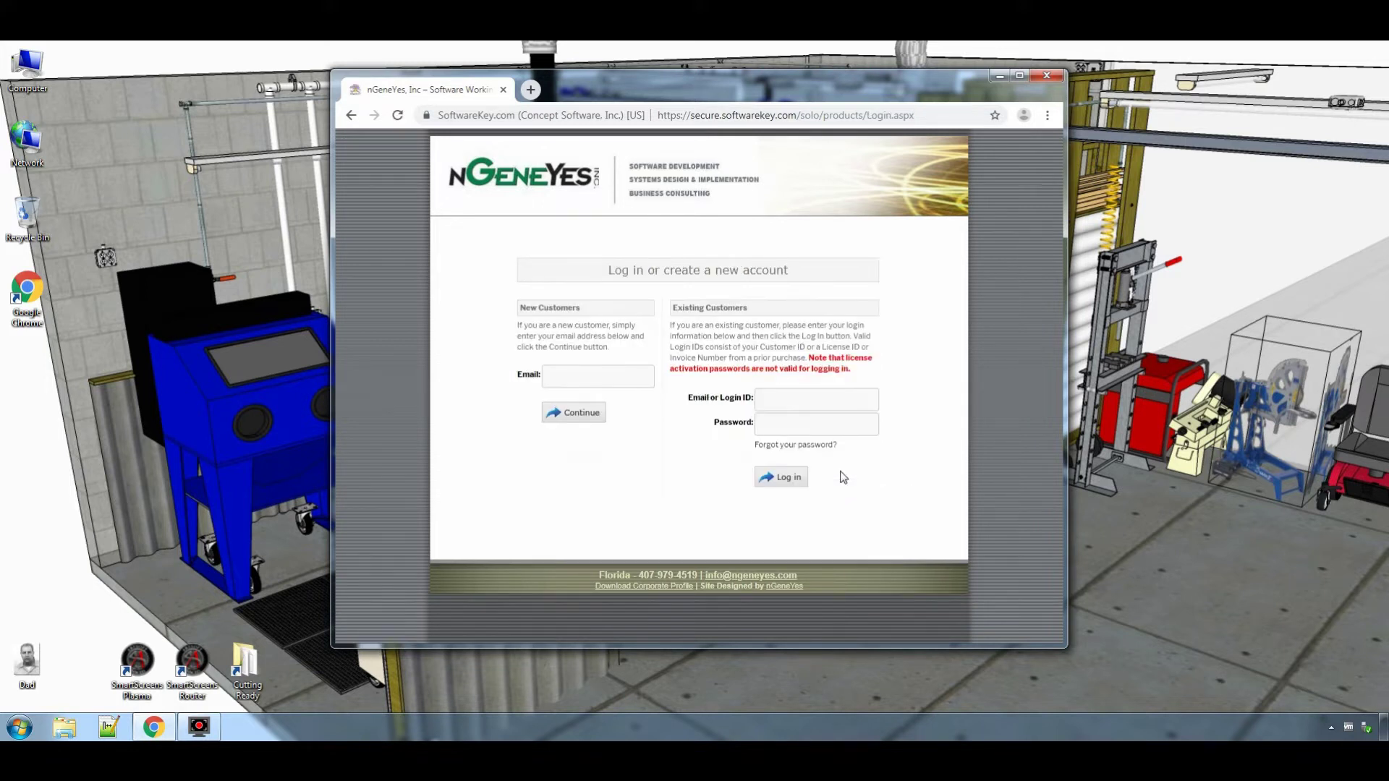
Fill in the new customer's e-mail from the saved suggestion and continue as a new customer.
click(617, 380)
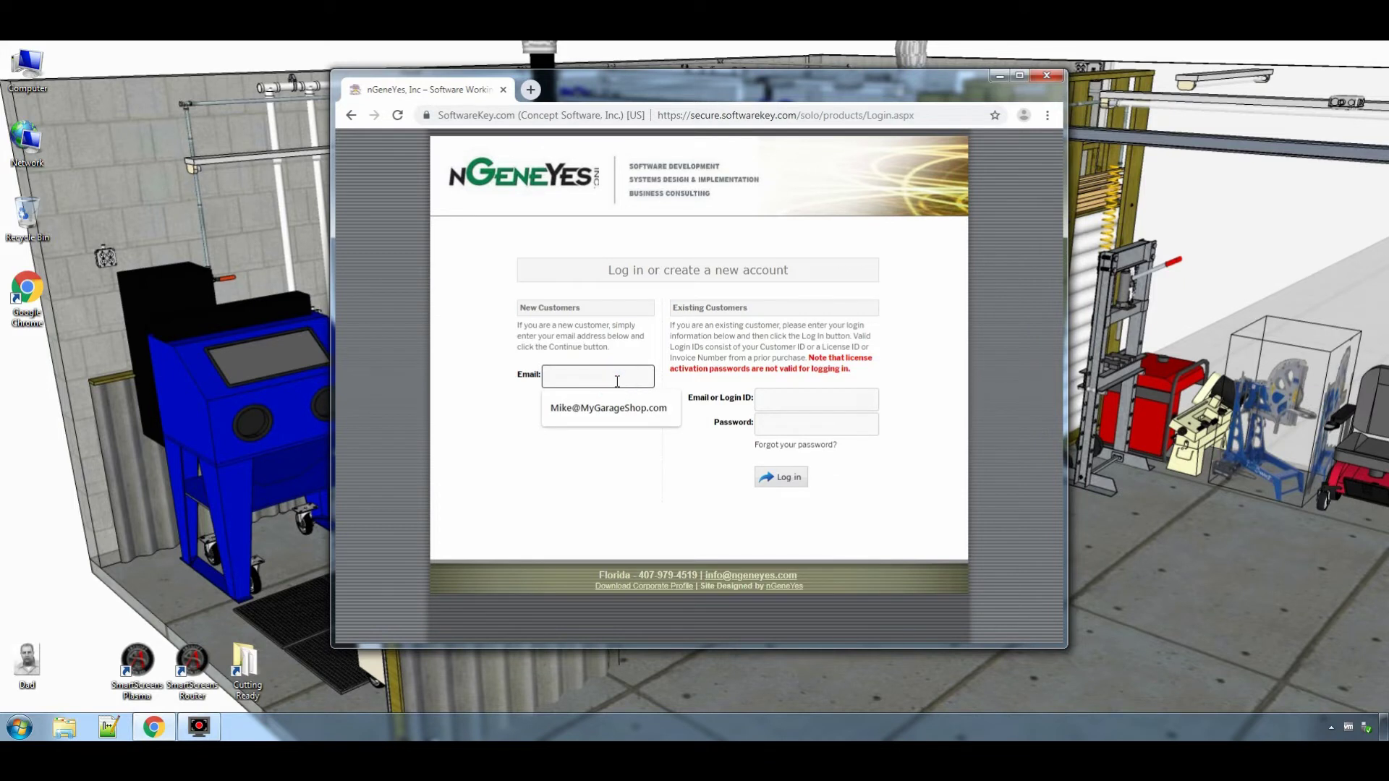
key(Down)
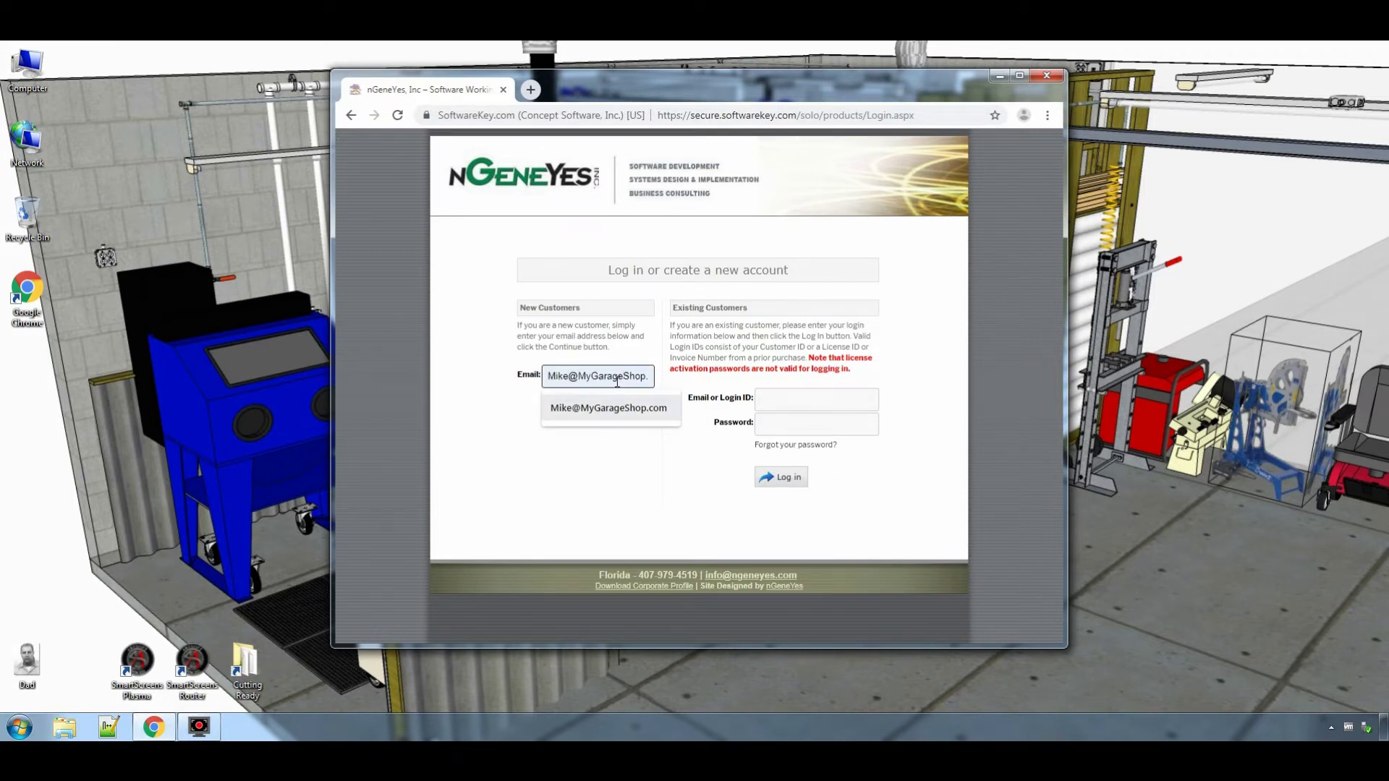
key(Return)
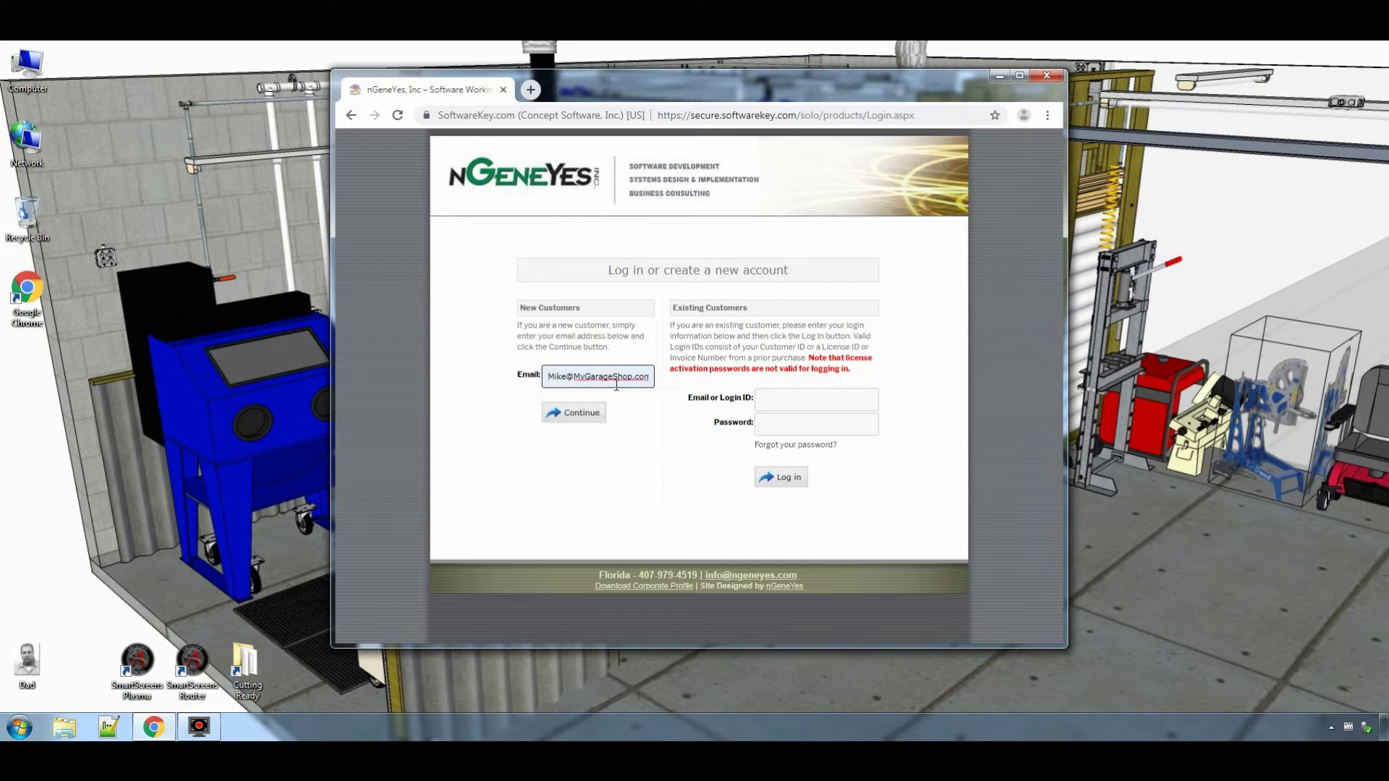
click(575, 418)
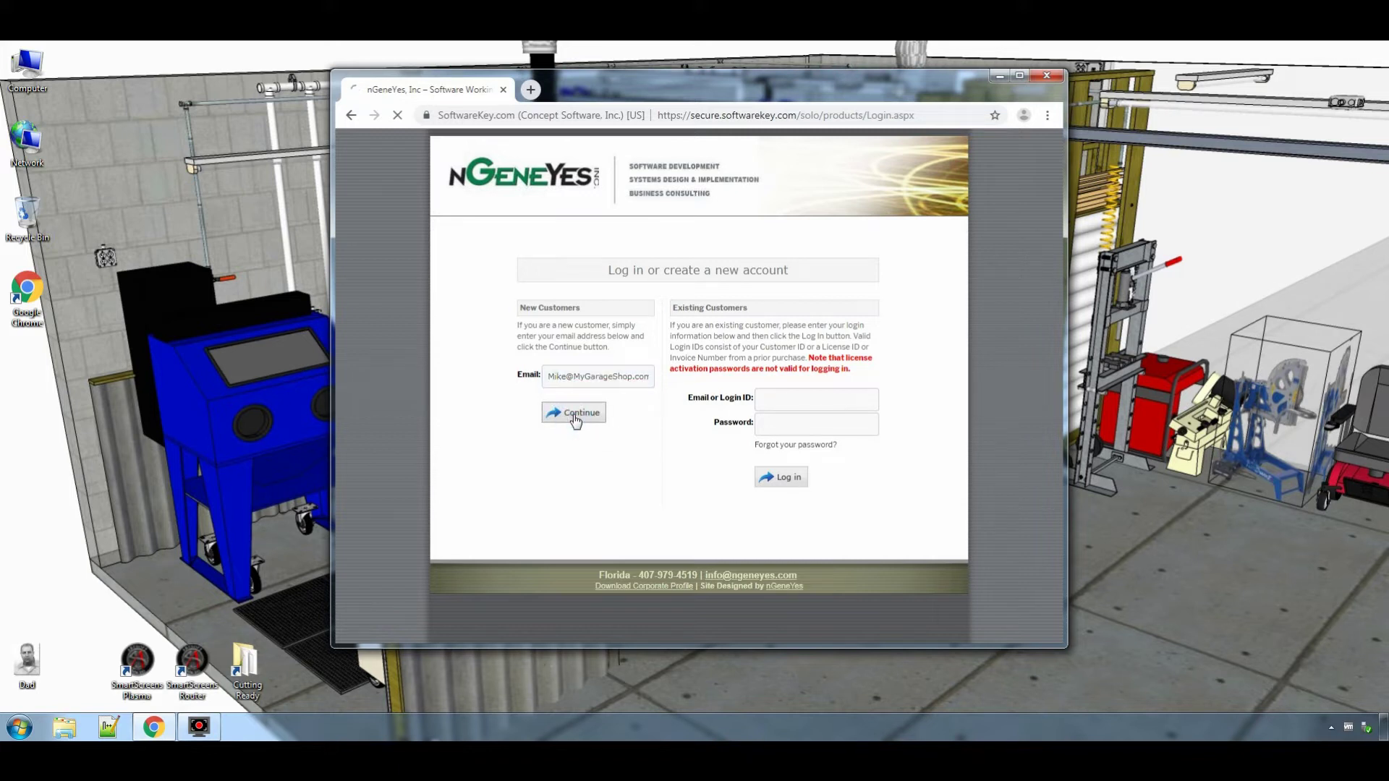
Complete the registration form with the customer's details and place the free trial order.
click(628, 383)
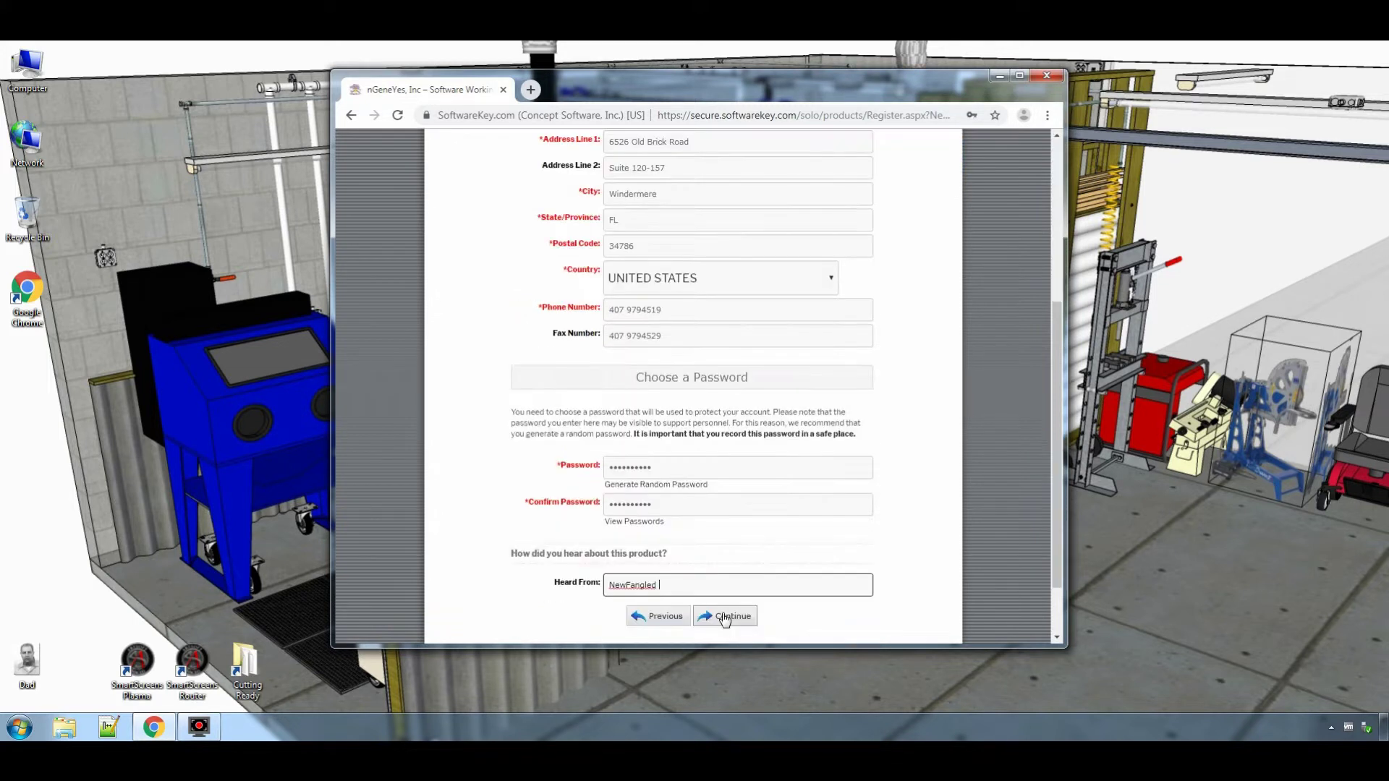
click(723, 613)
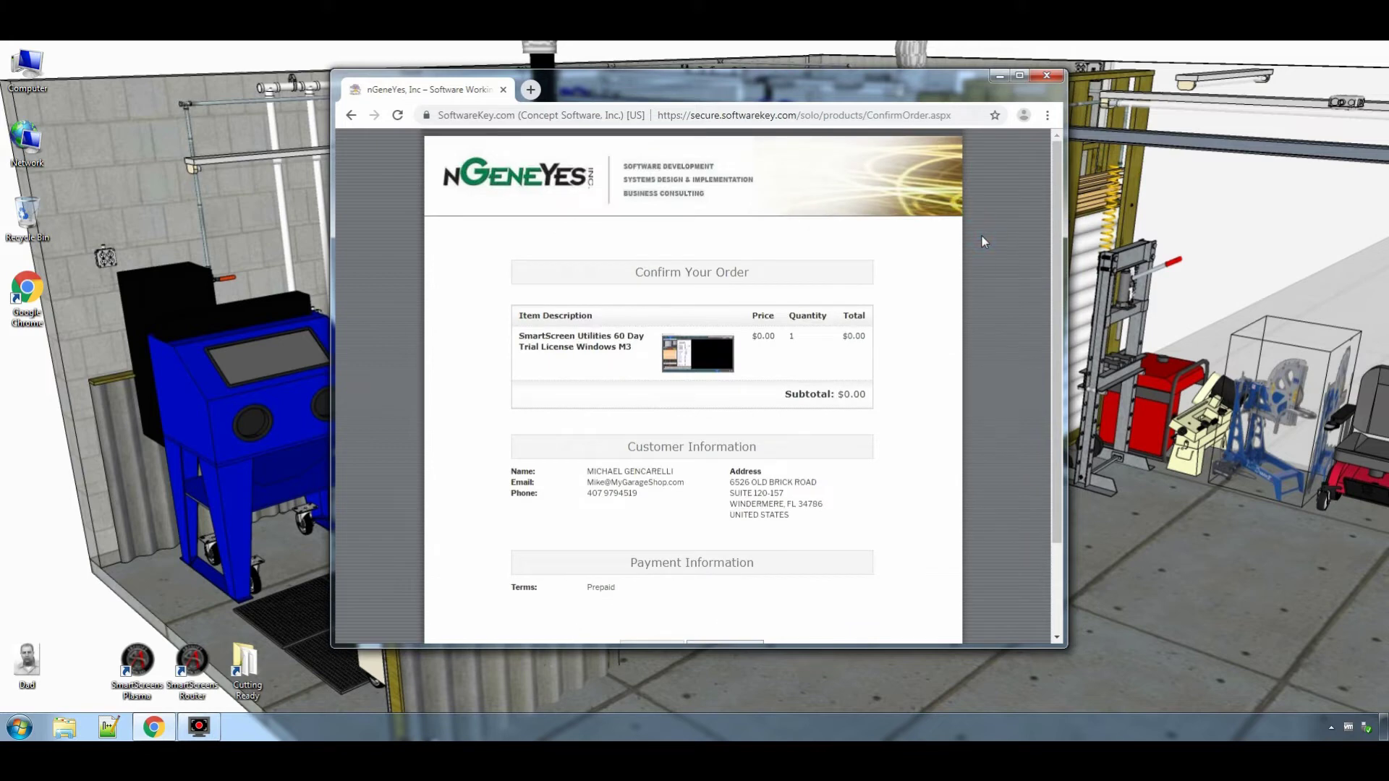
scroll(944, 349, down, 2)
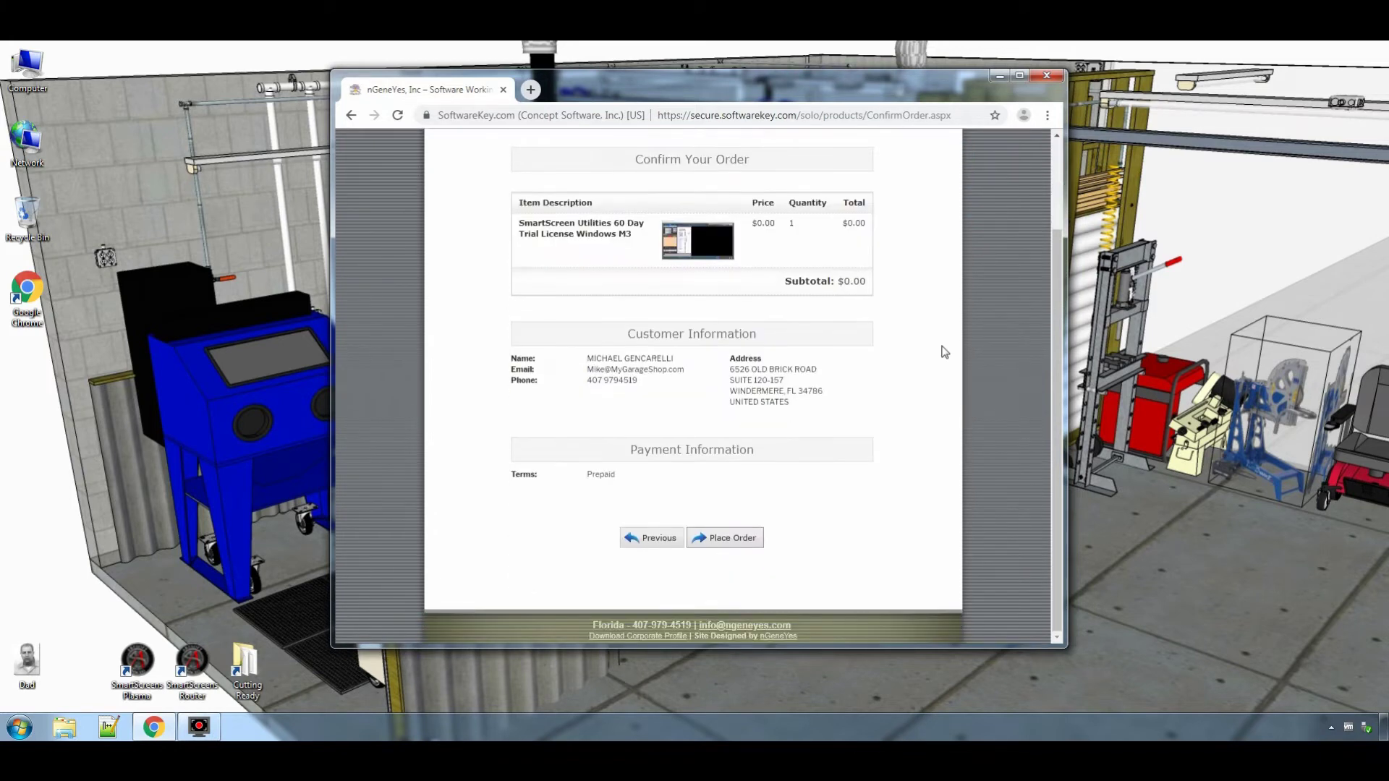
click(720, 540)
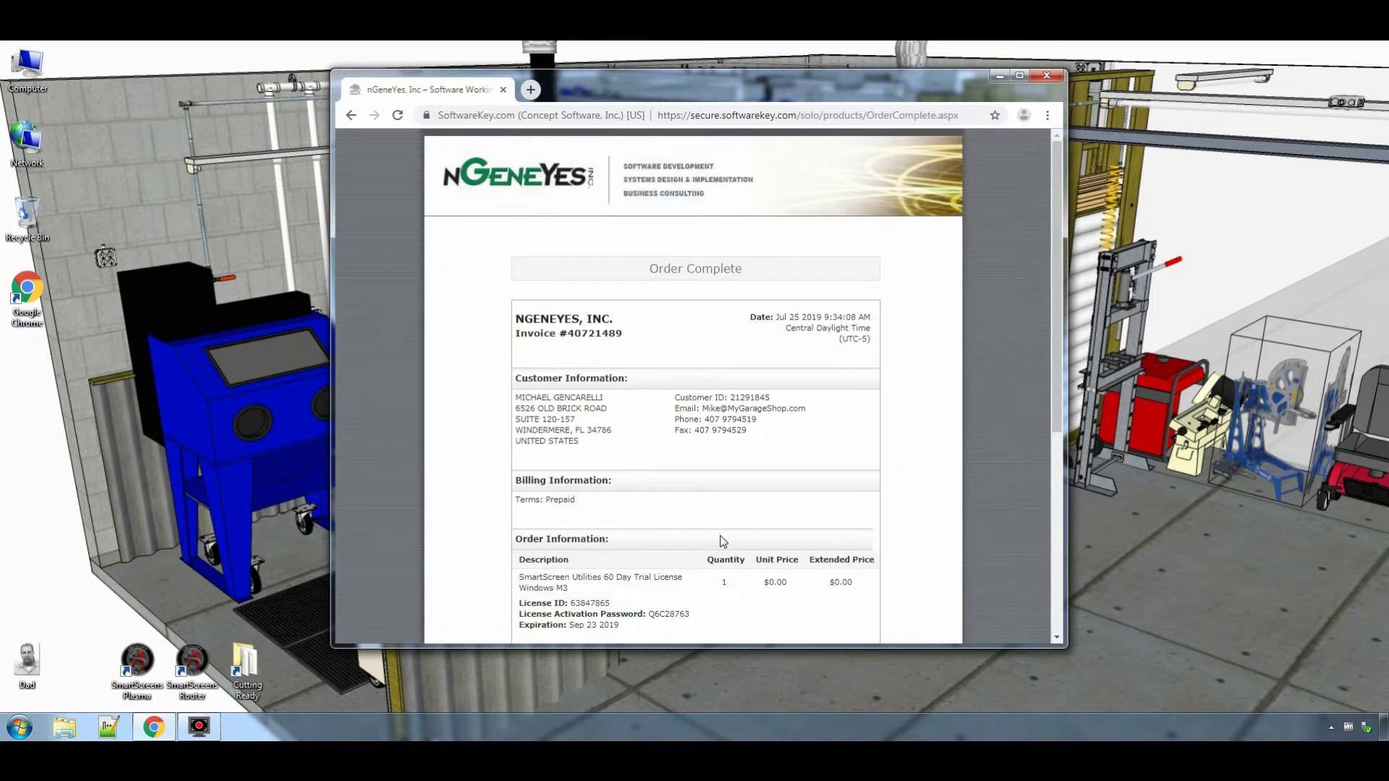
Enlarge the invoice window and select the License ID and activation password.
scroll(775, 510, down, 1)
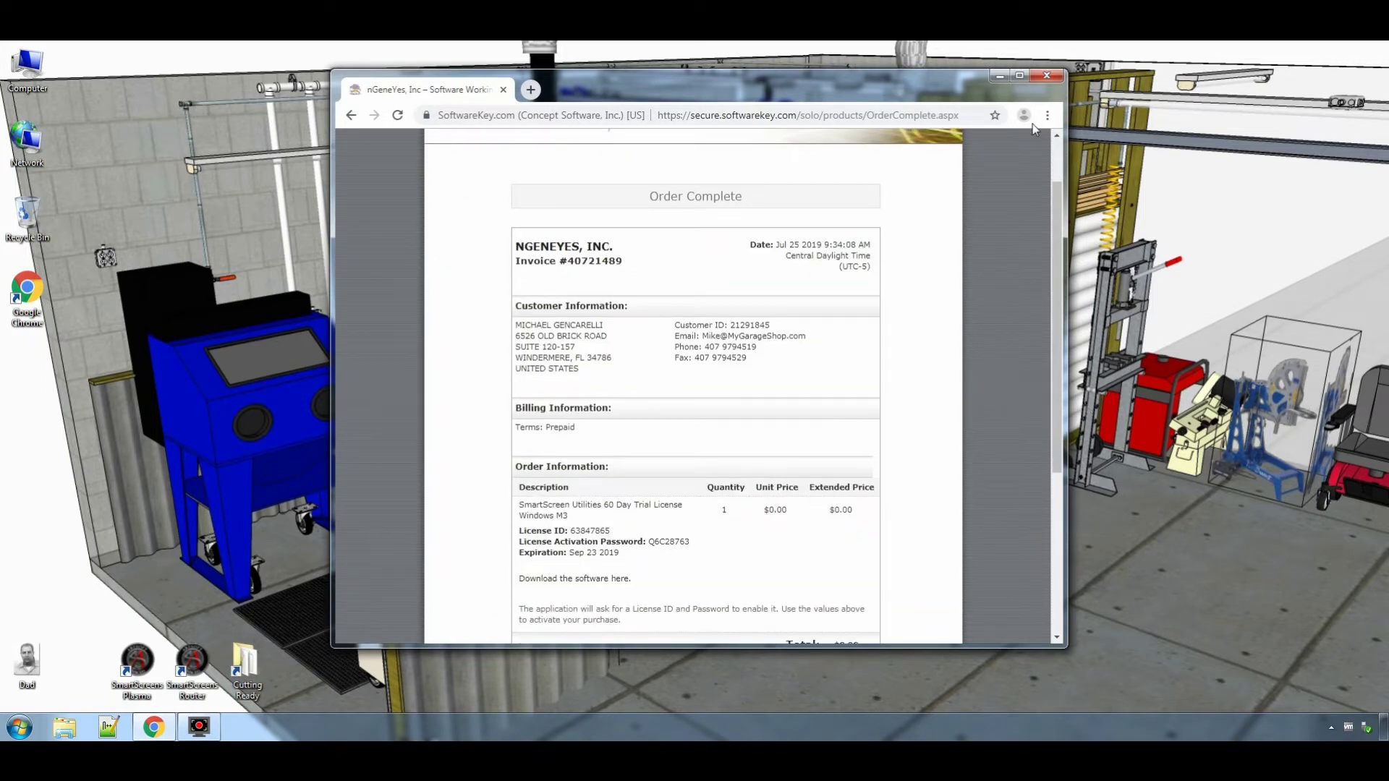
drag(1004, 644, 989, 705)
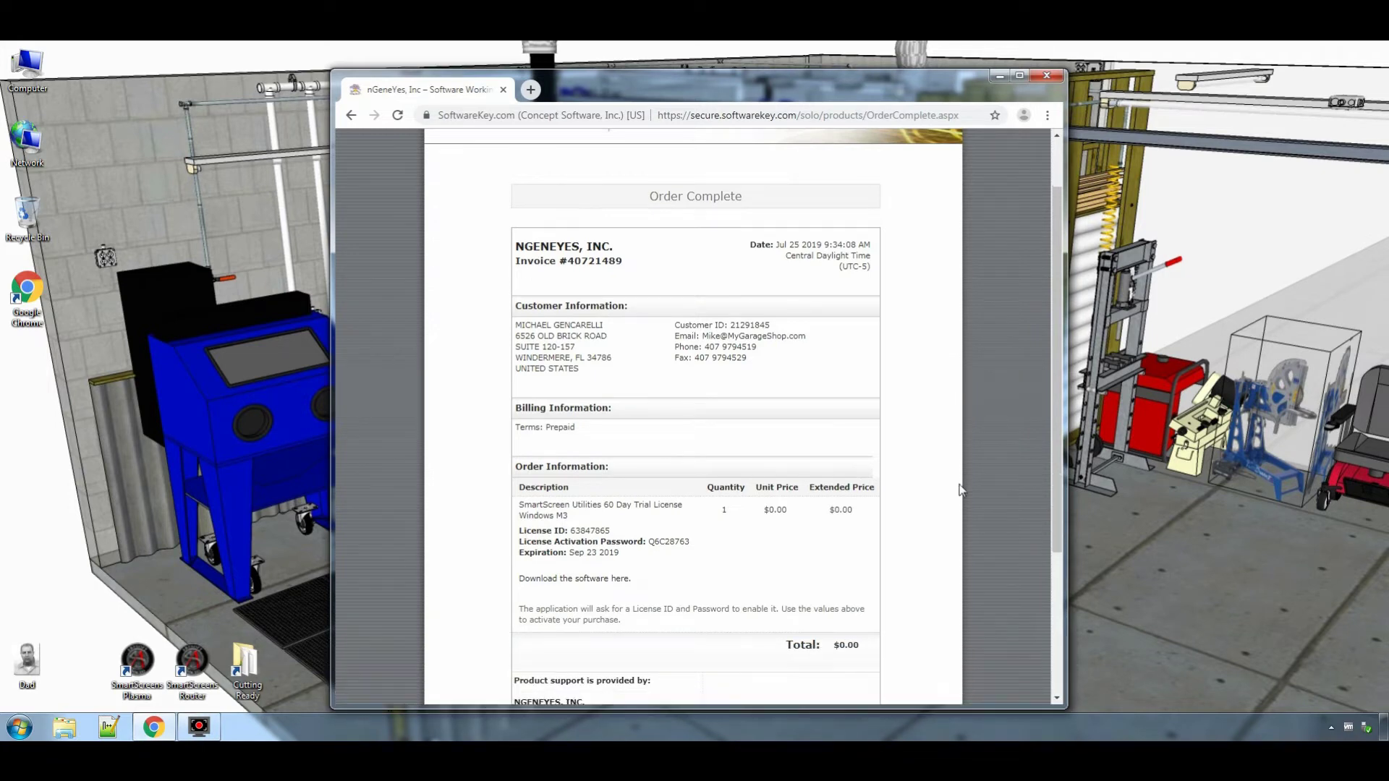
scroll(958, 488, down, 3)
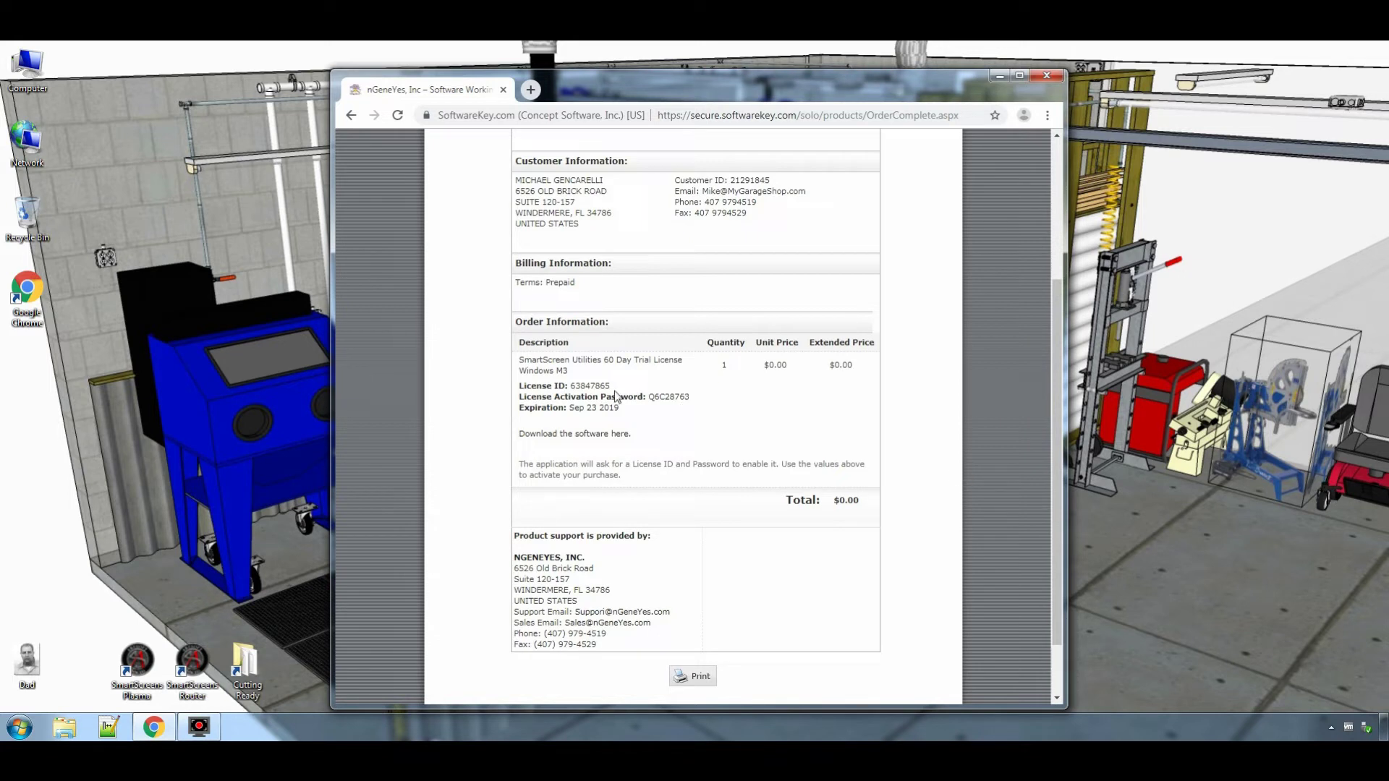
drag(610, 386, 571, 384)
drag(690, 396, 650, 397)
Open 'Download the software here' in a new tab to get the zip, then open Computer.
right_click(605, 434)
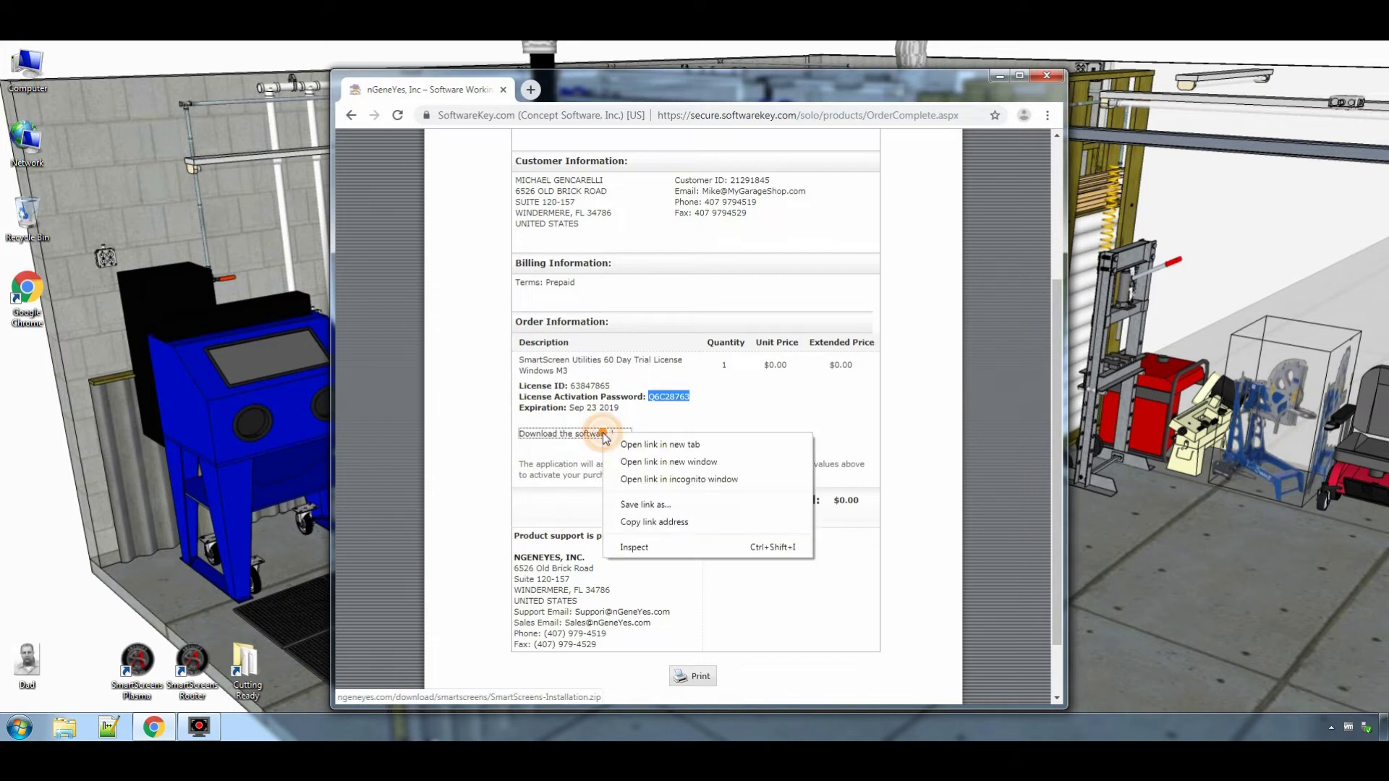
click(647, 445)
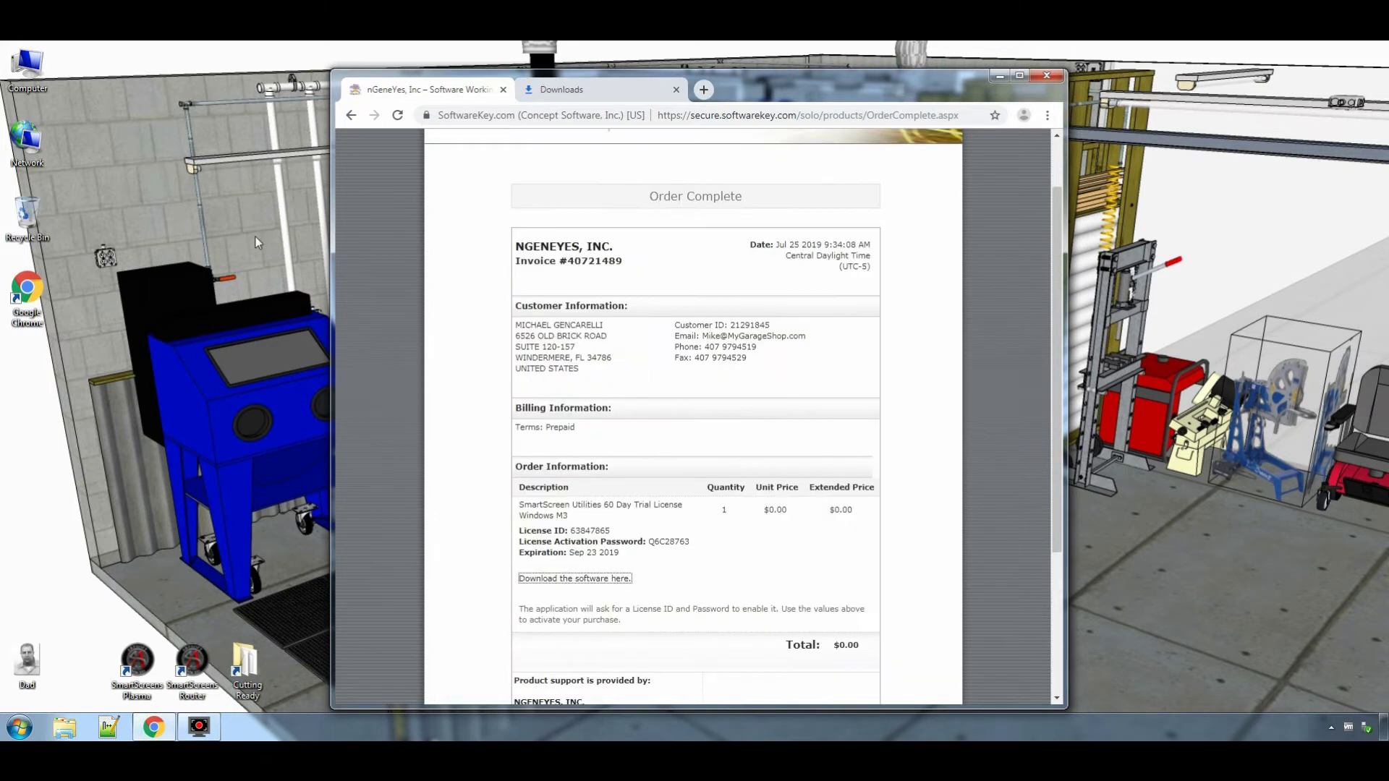
double_click(29, 69)
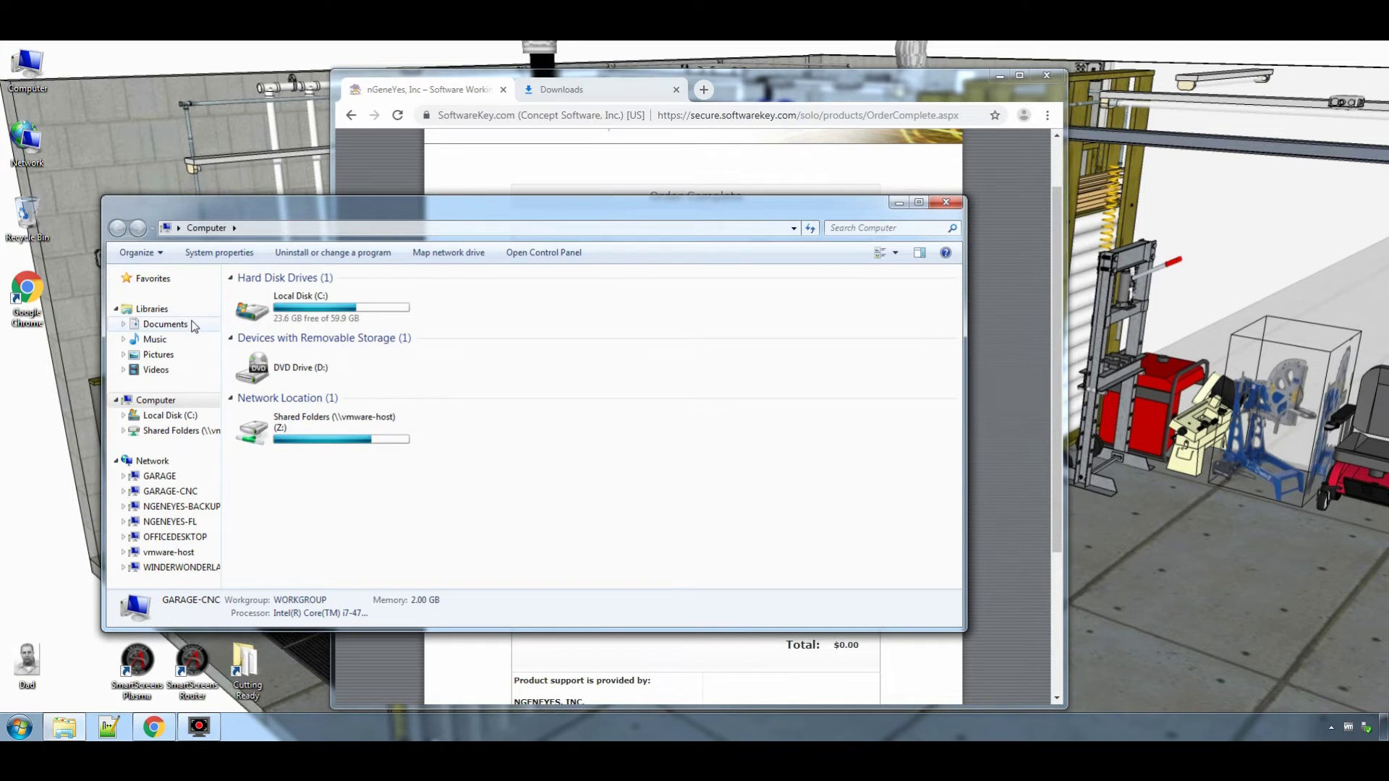
Move SmartScreens-Installation.zip from Documents > Downloads to the desktop, then close Explorer and minimize Chrome.
click(165, 324)
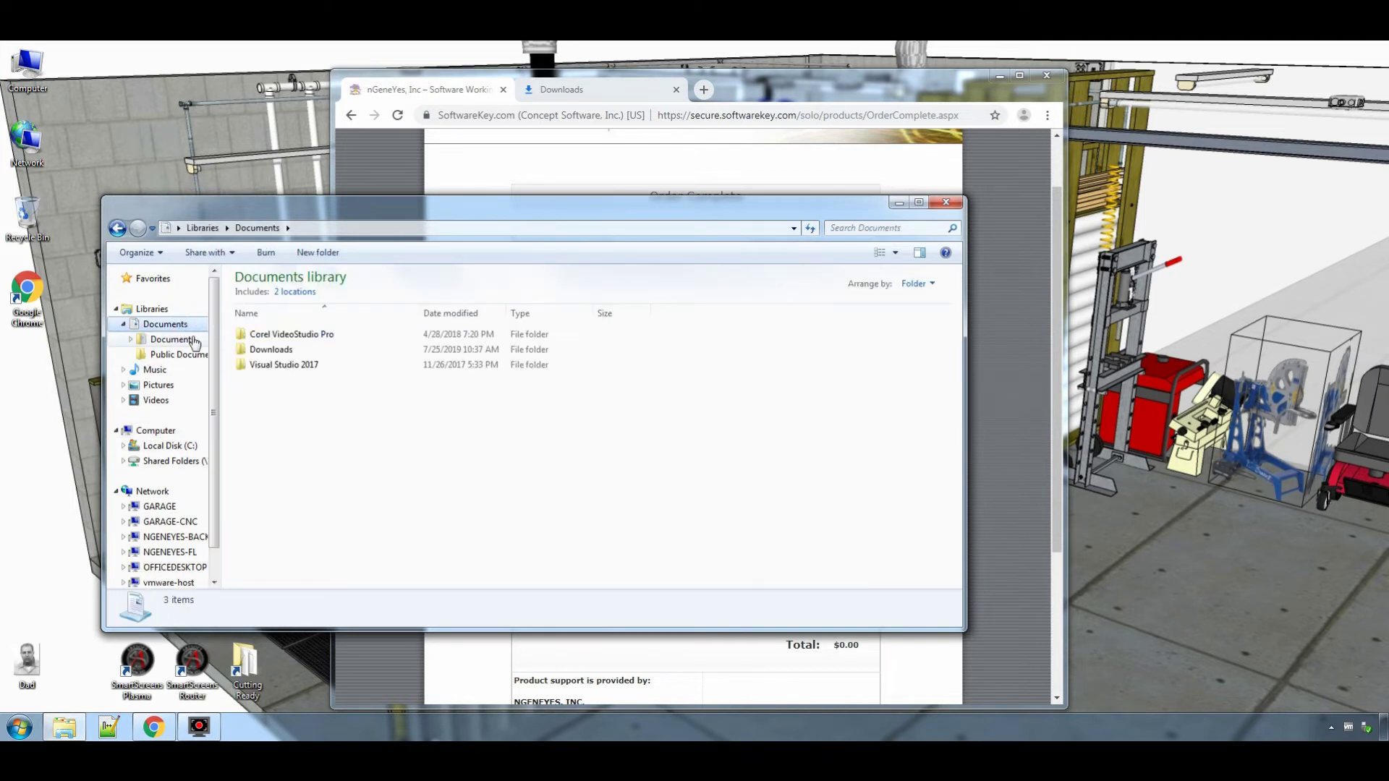
double_click(271, 350)
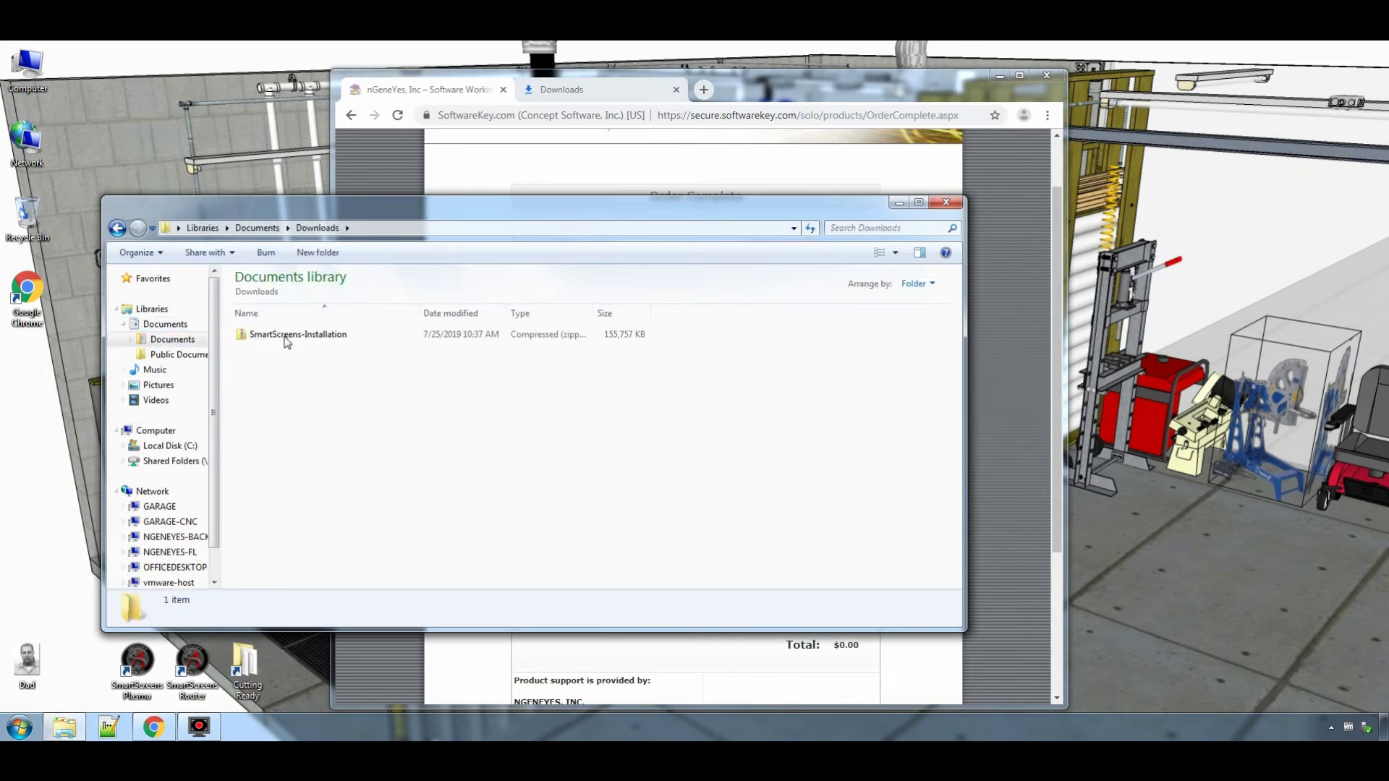
click(287, 340)
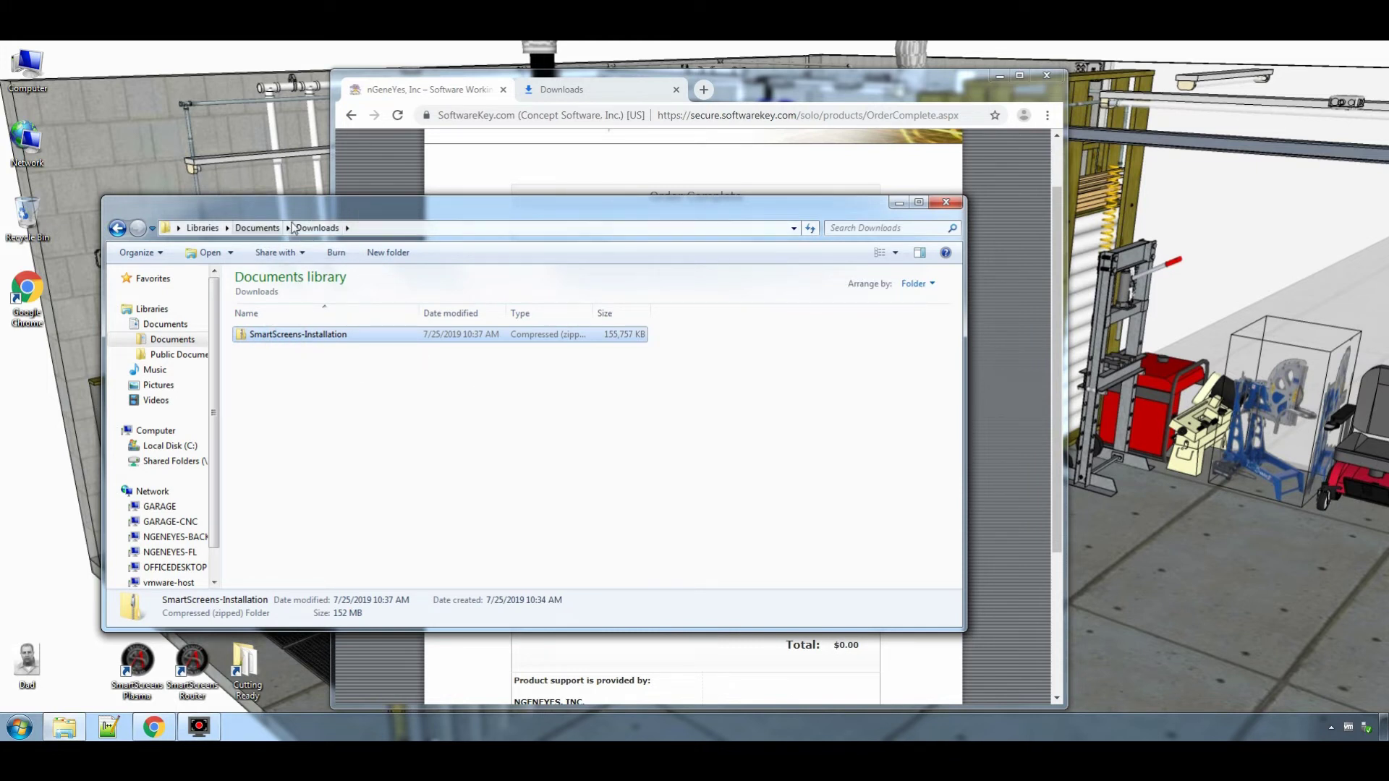
drag(319, 340, 62, 421)
click(125, 470)
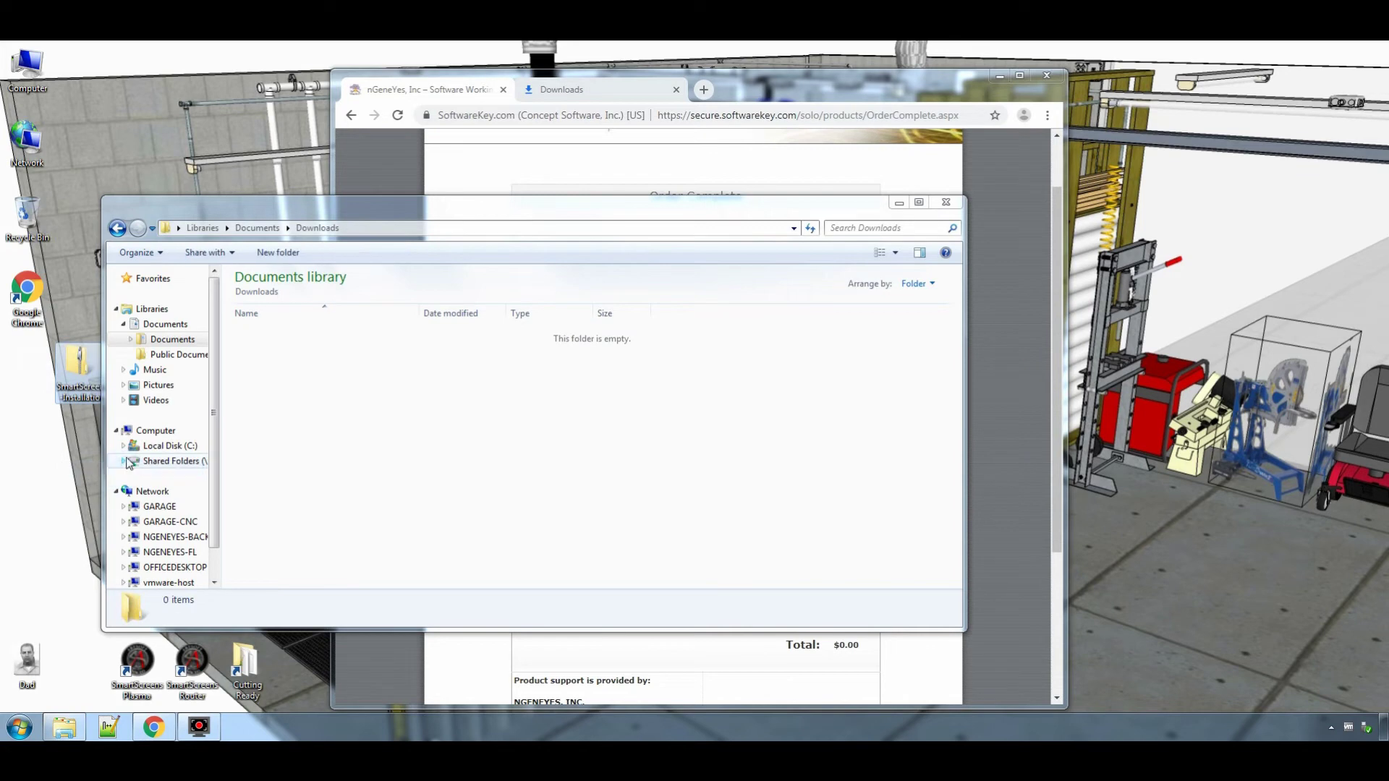
click(949, 205)
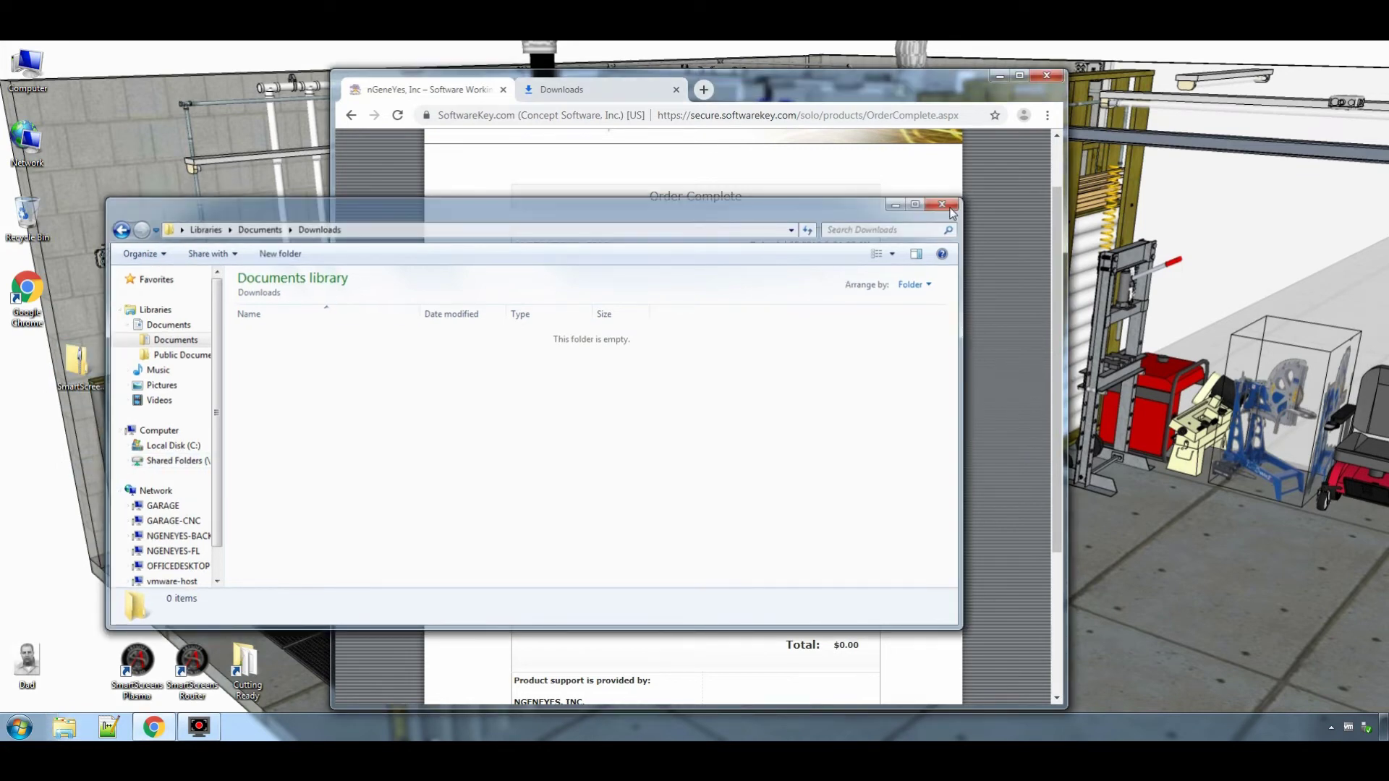
click(1000, 76)
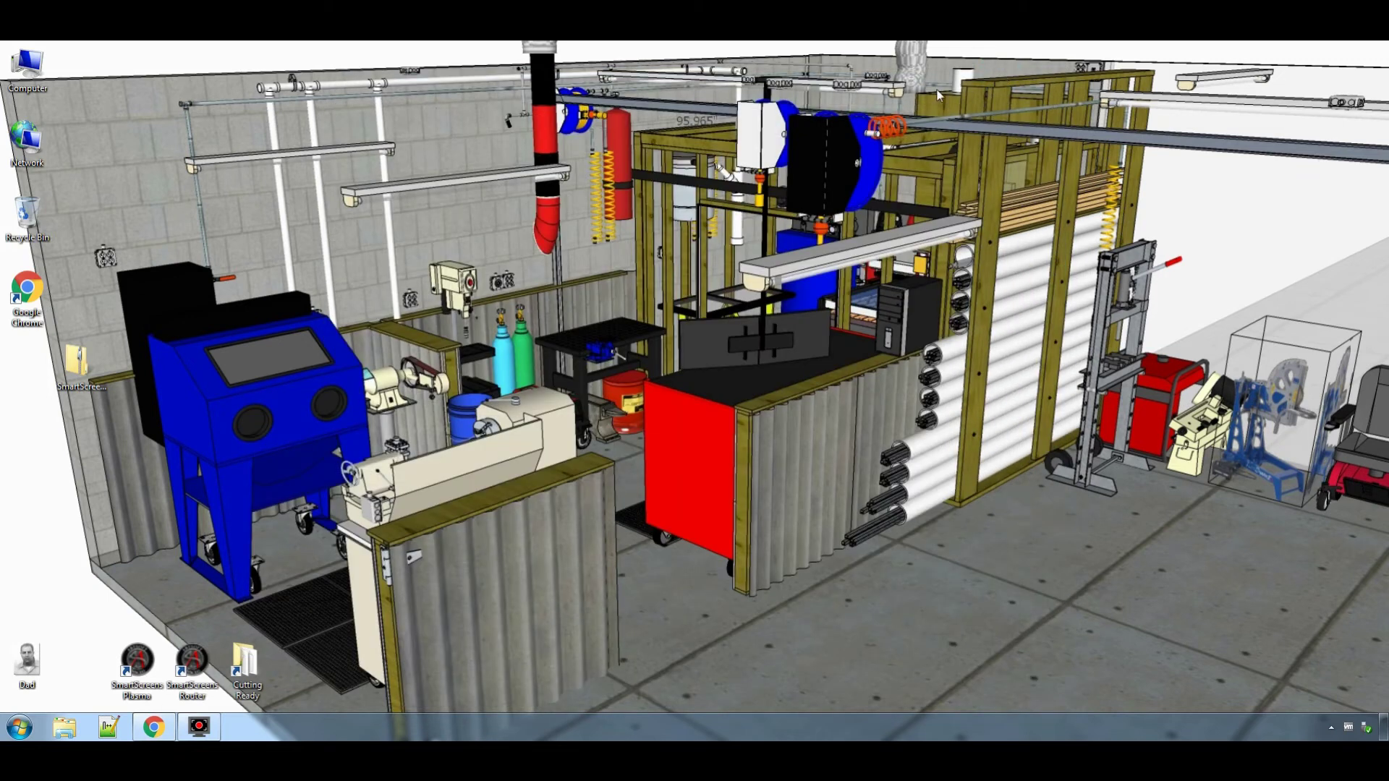
Extract All of the desktop zip into Desktop\SmartScreens-Installation.
right_click(72, 360)
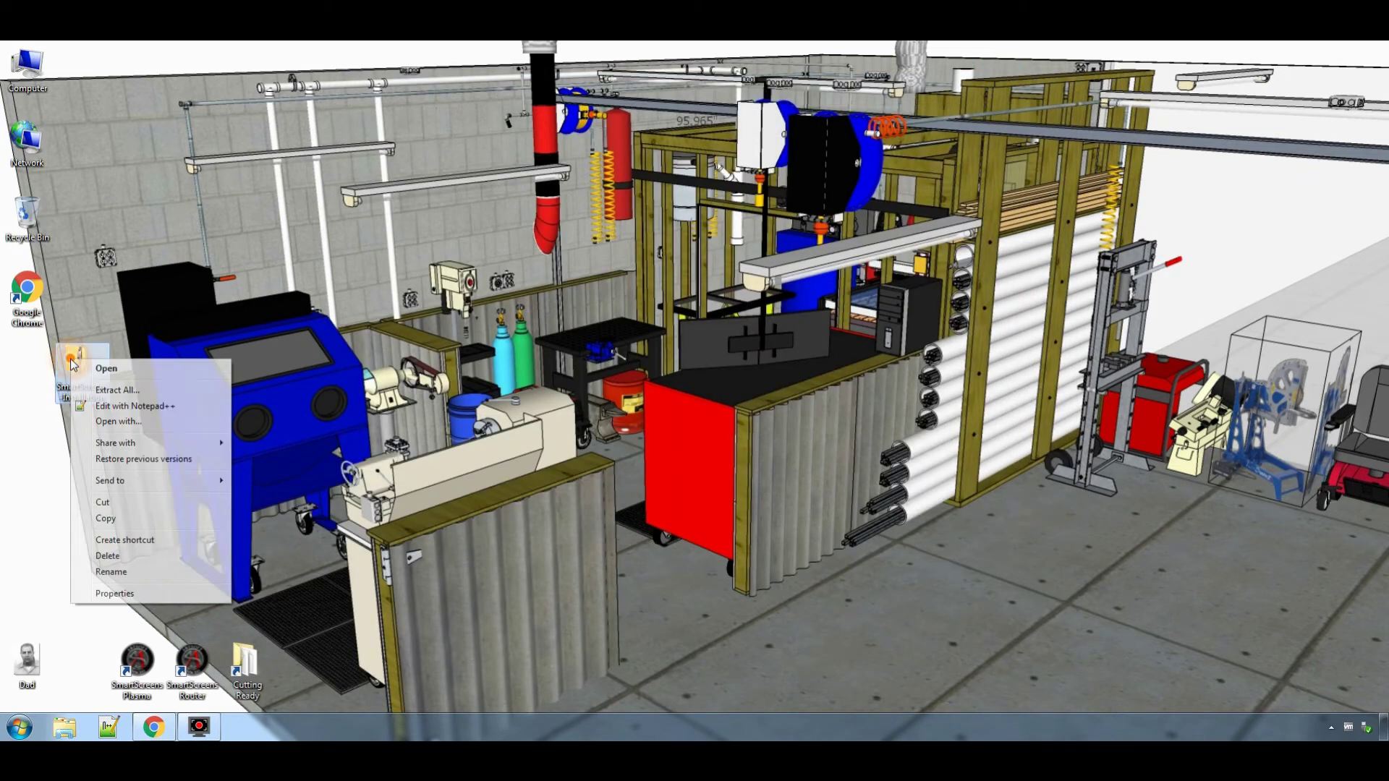
click(135, 390)
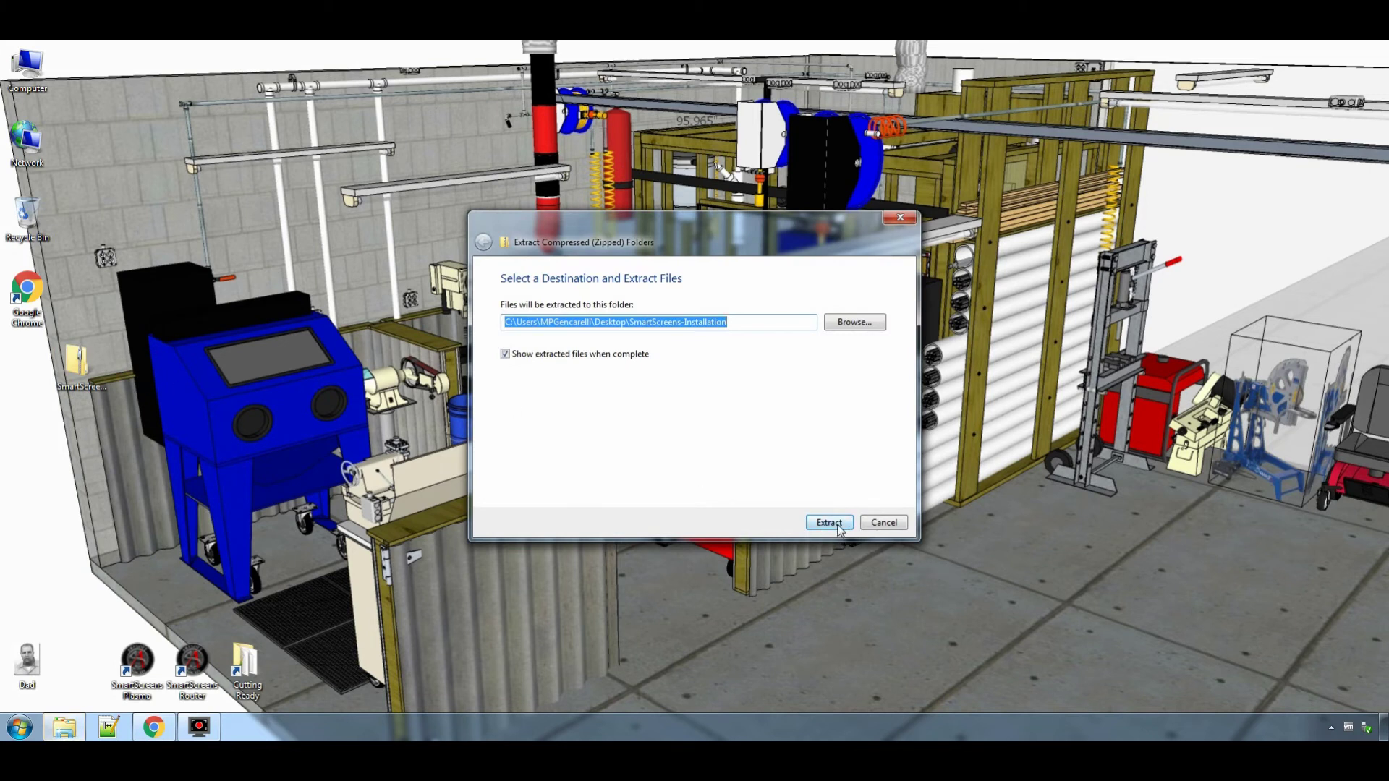
click(838, 527)
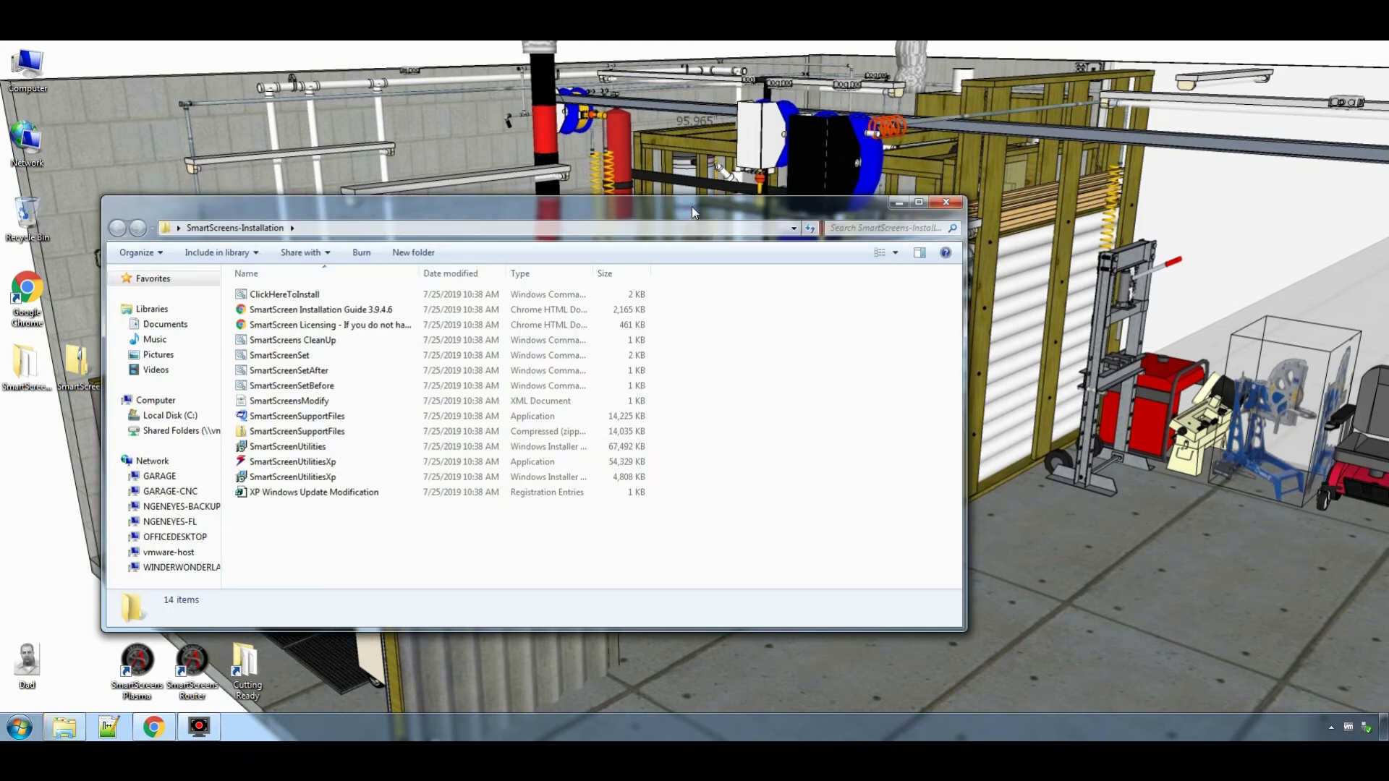
Widen the Name column and run ClickHereToInstall to start the SmartScreens installation.
drag(692, 206, 869, 150)
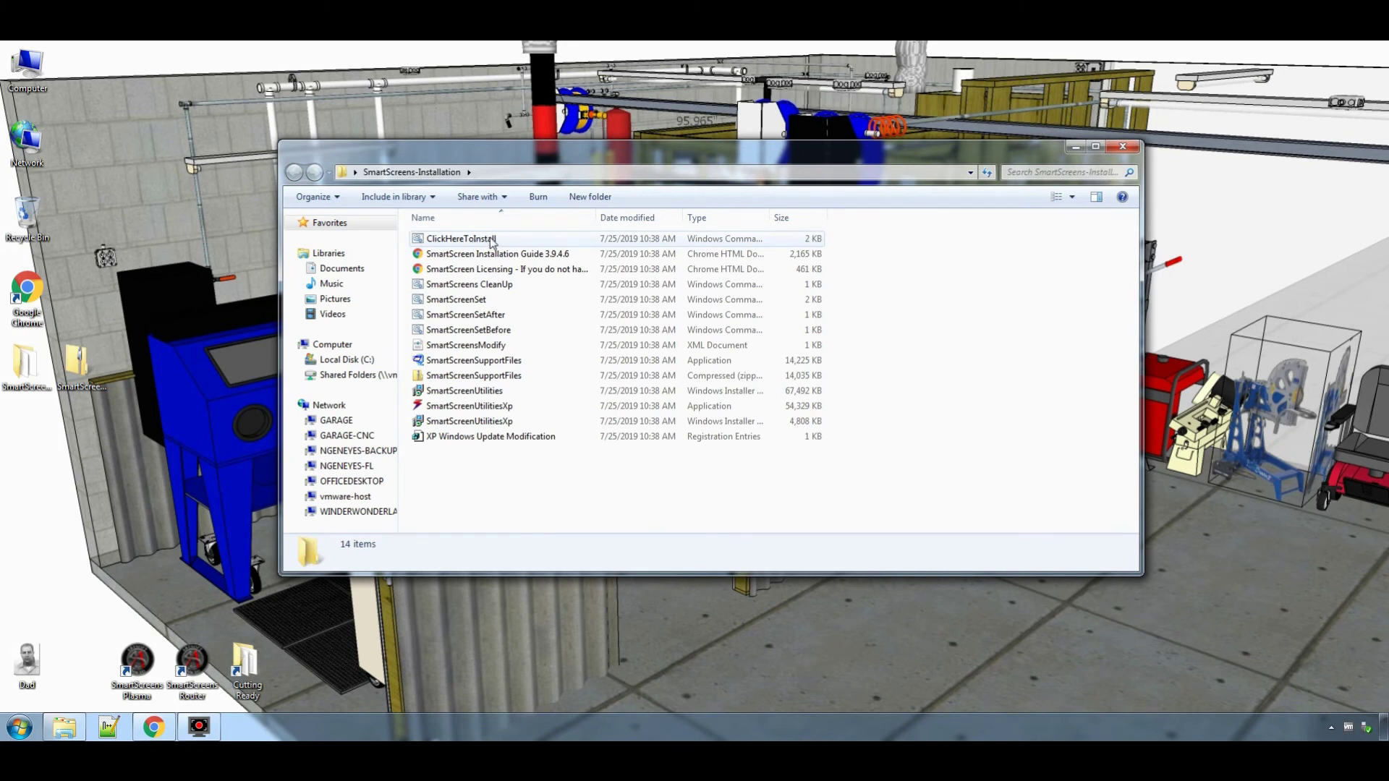
drag(594, 217, 705, 217)
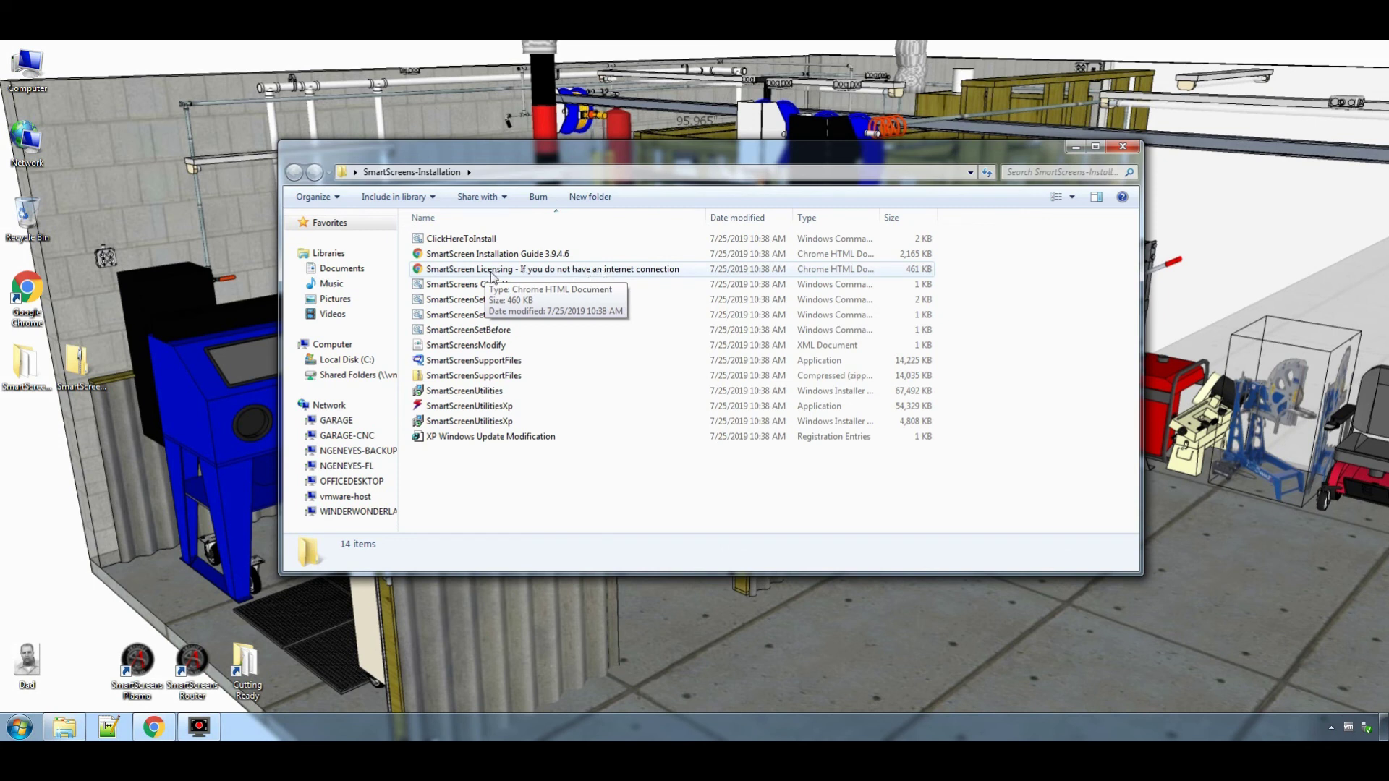
click(449, 239)
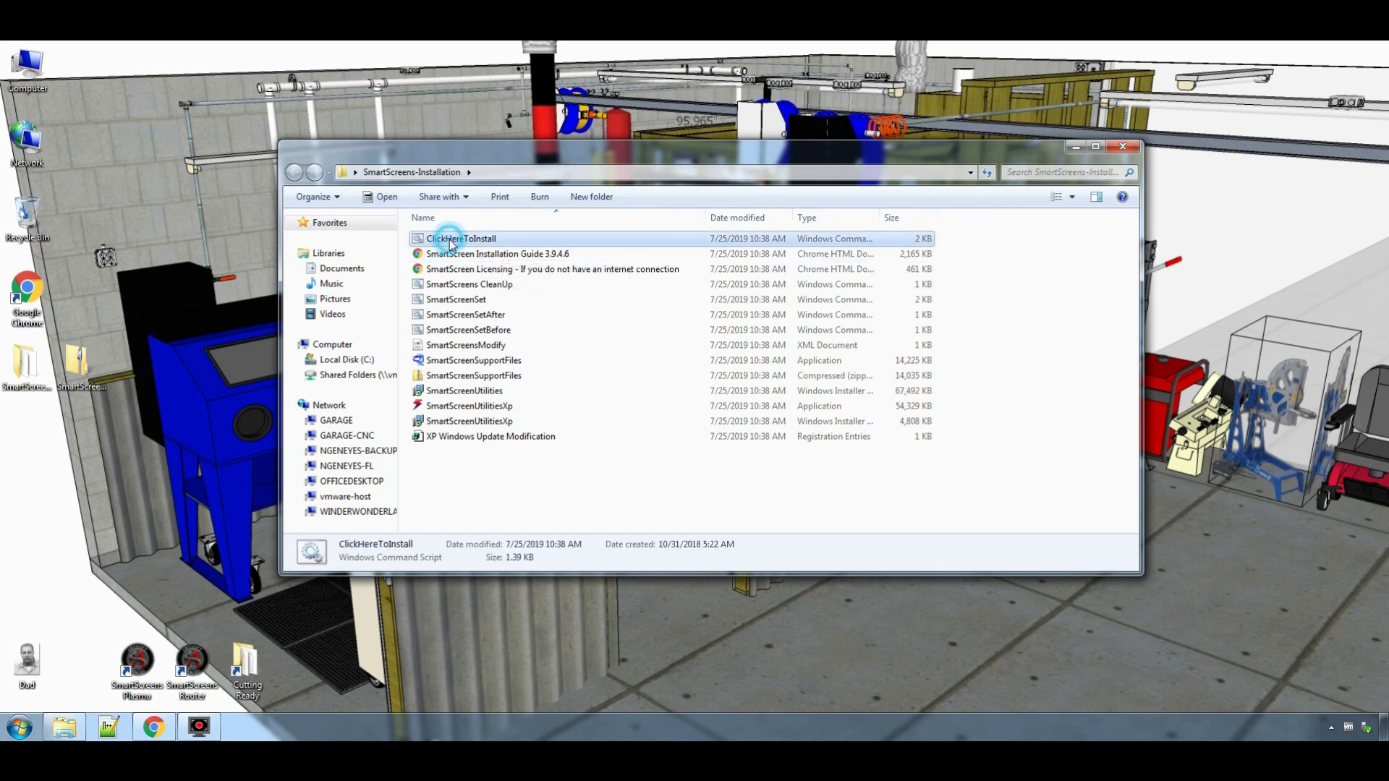
double_click(448, 238)
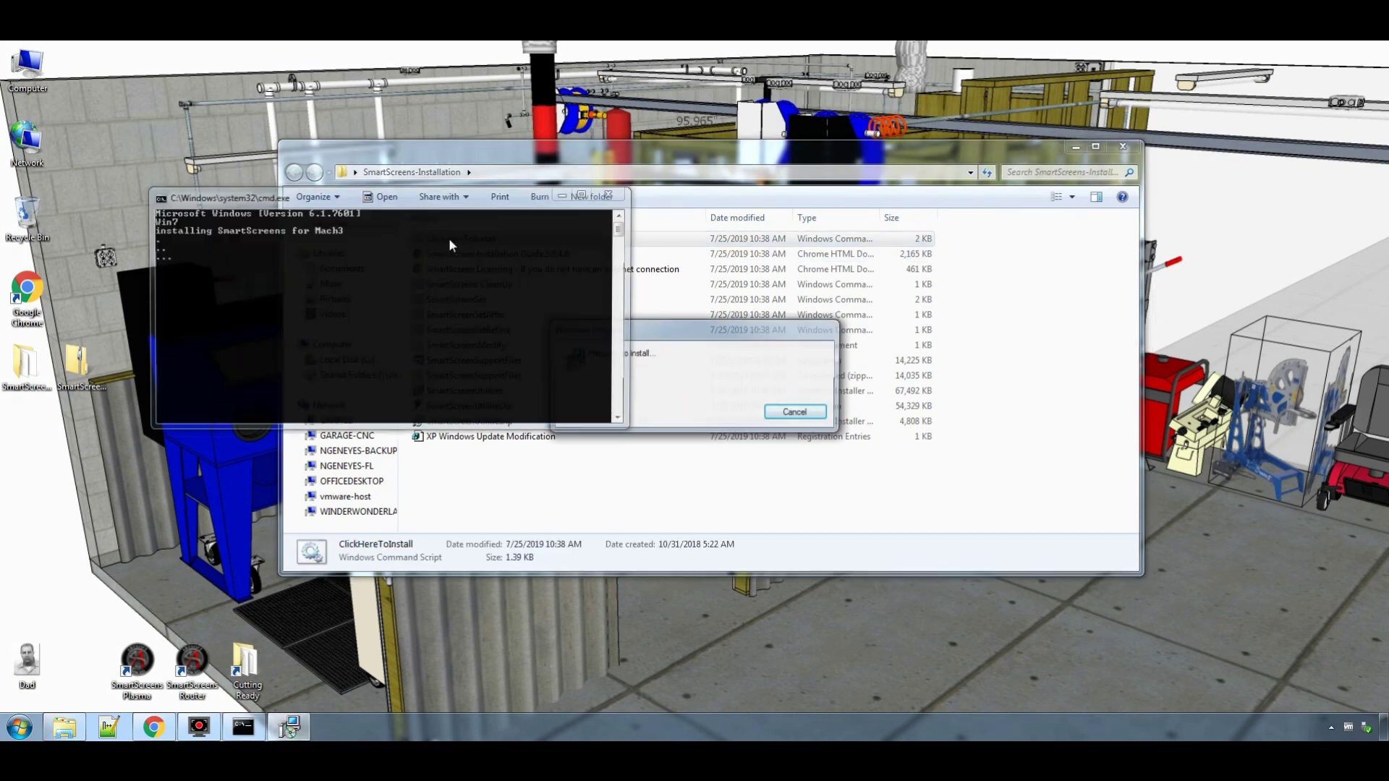